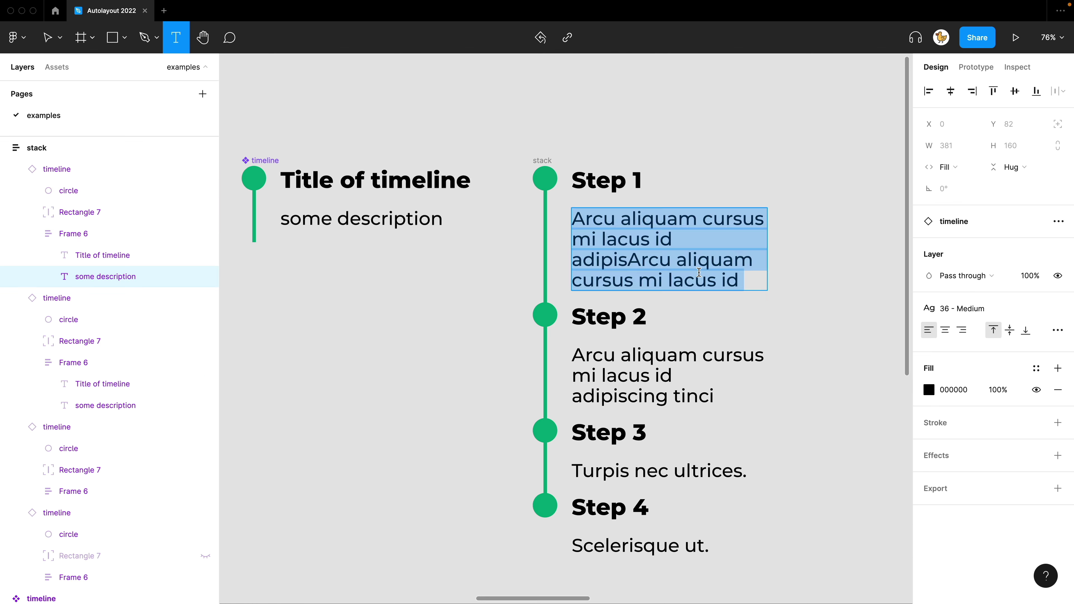
- Adjust the item card's right padding and image-to-price gap with the on-canvas handles
type("adipiscing tincidunt Arcu aliquam cursus mi lacus id adipiscing tincidunt cing tincidunt")
key("ctrl+v")
key("ctrl+v")
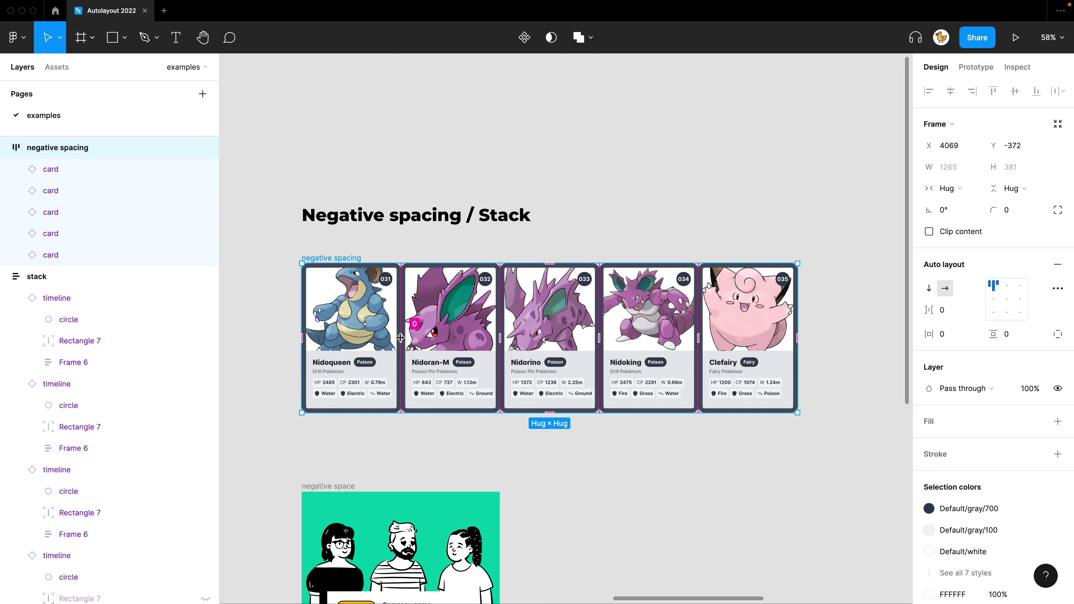
left_click_drag(400, 342, 362, 342)
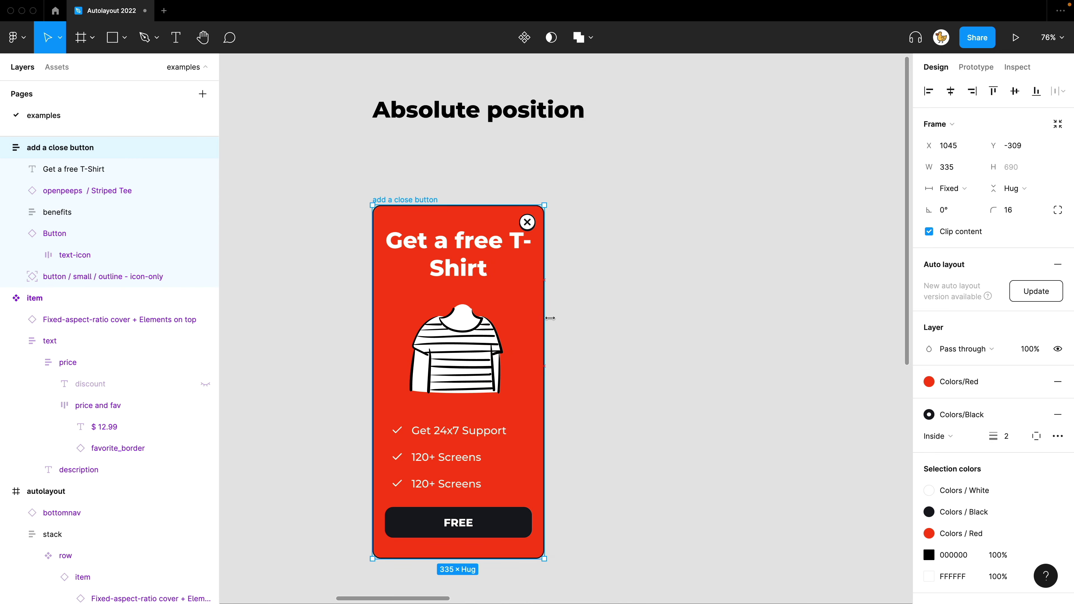
mouse_move(563, 318)
left_mouse_down()
mouse_move(702, 319)
mouse_move(569, 319)
left_mouse_up()
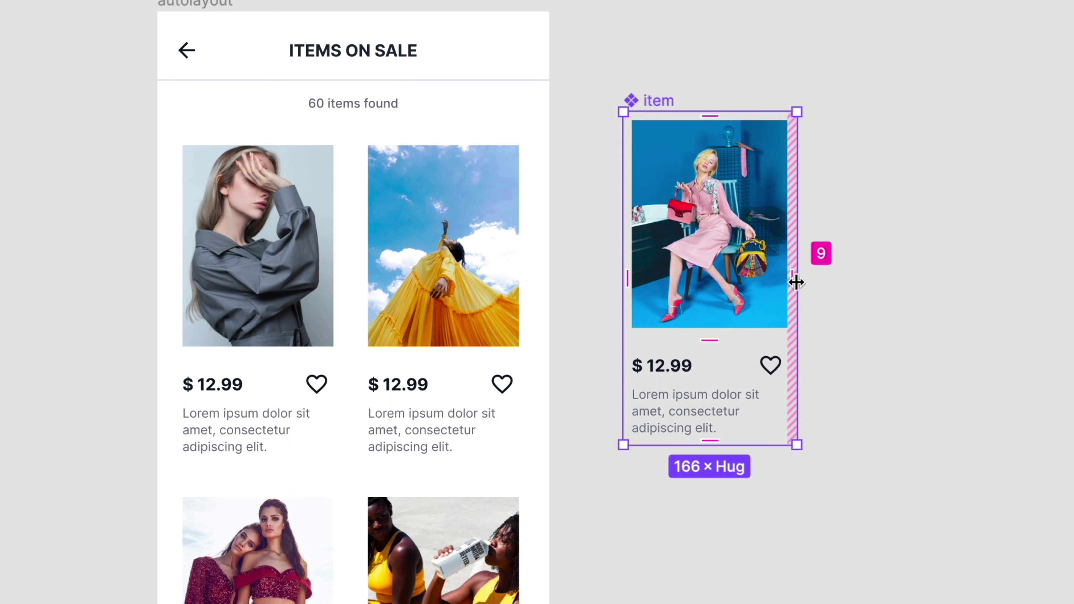
mouse_move(796, 282)
left_mouse_down()
mouse_move(815, 283)
mouse_move(782, 285)
mouse_move(797, 286)
left_mouse_up()
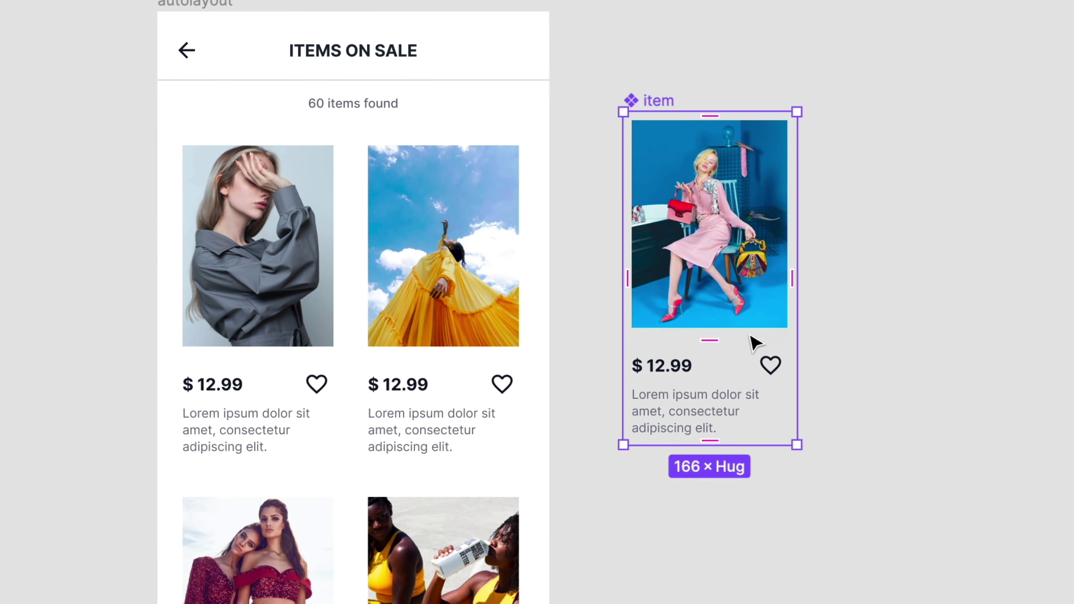
mouse_move(710, 343)
left_mouse_down()
mouse_move(704, 372)
mouse_move(704, 342)
left_mouse_up()
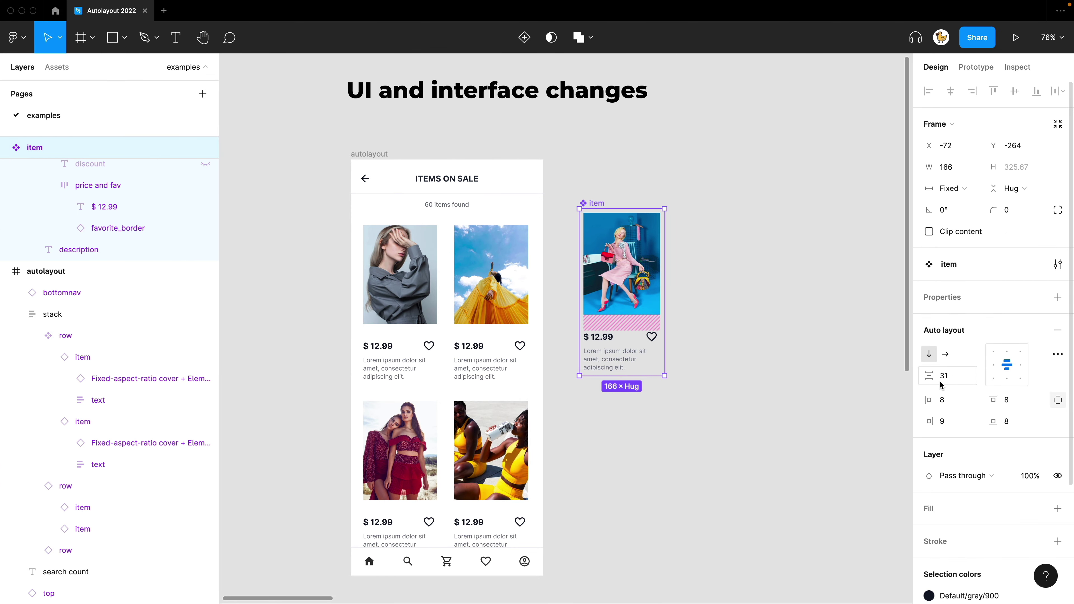
- Set the item card's image-to-price gap to 24, then tighten it to 12 on canvas
left_click(948, 378)
type("24")
left_click(878, 397)
left_click(660, 330)
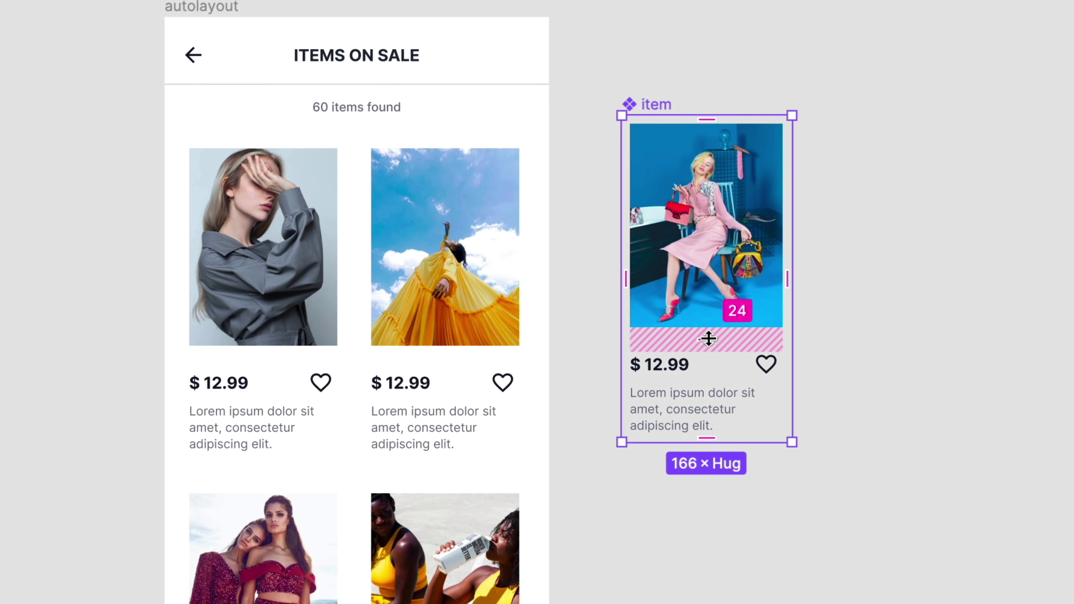
left_click(709, 339)
type("12")
key("Return")
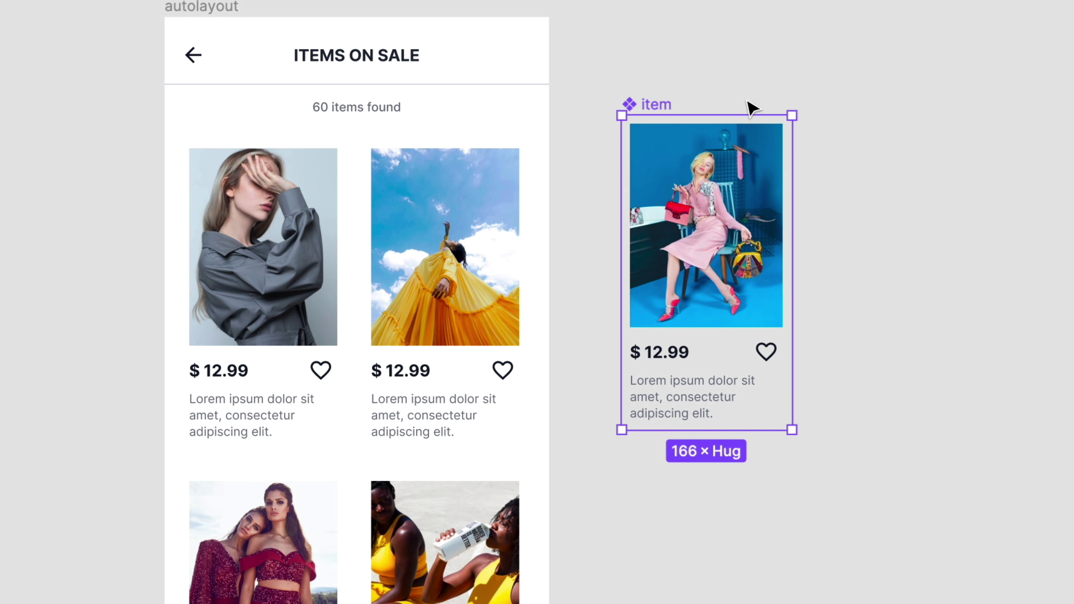
- Try Hug and several fixed widths on the item description, then return it to full width
key("Escape")
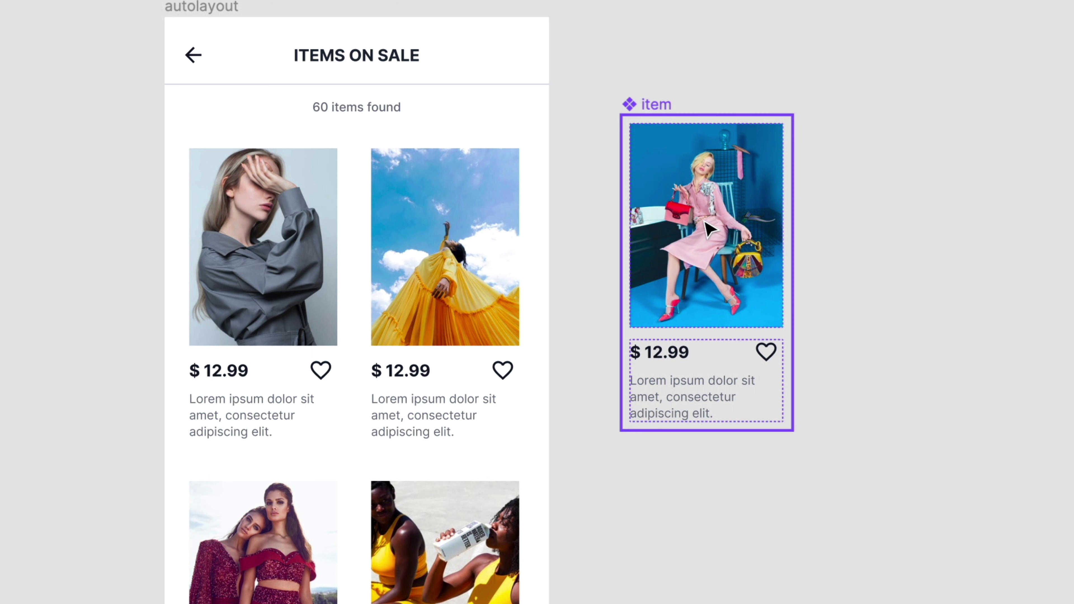
left_click(732, 397)
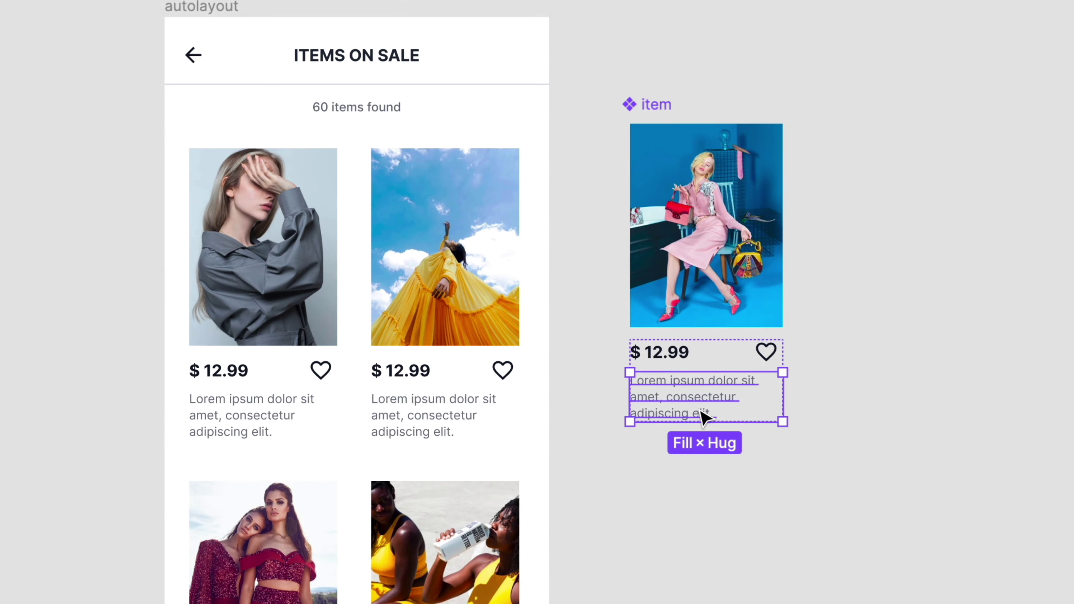
double_click(787, 396)
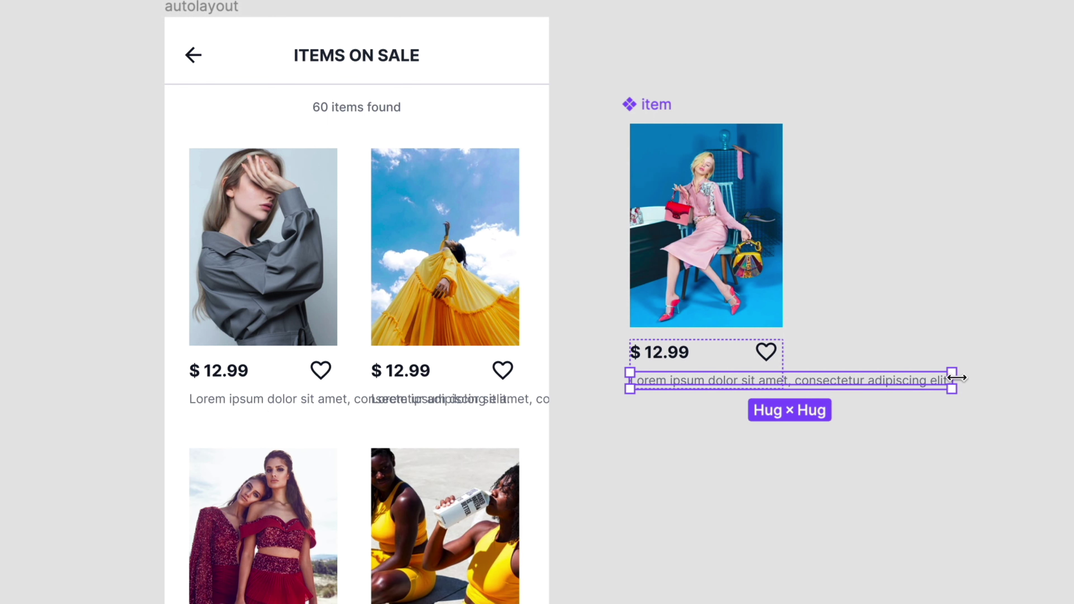
key("ctrl+z")
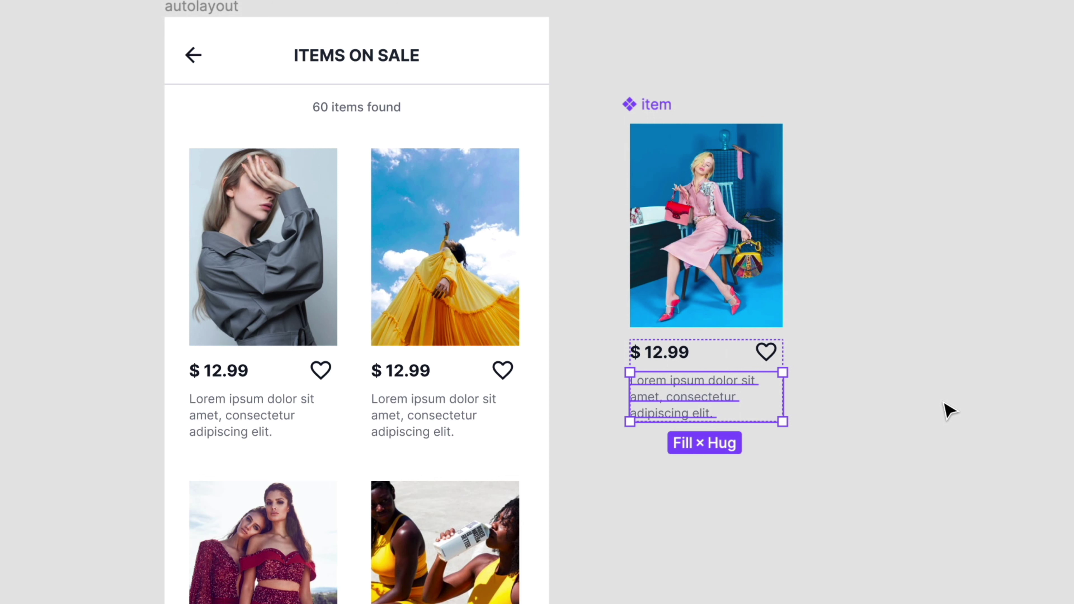
left_click_drag(785, 396, 740, 406)
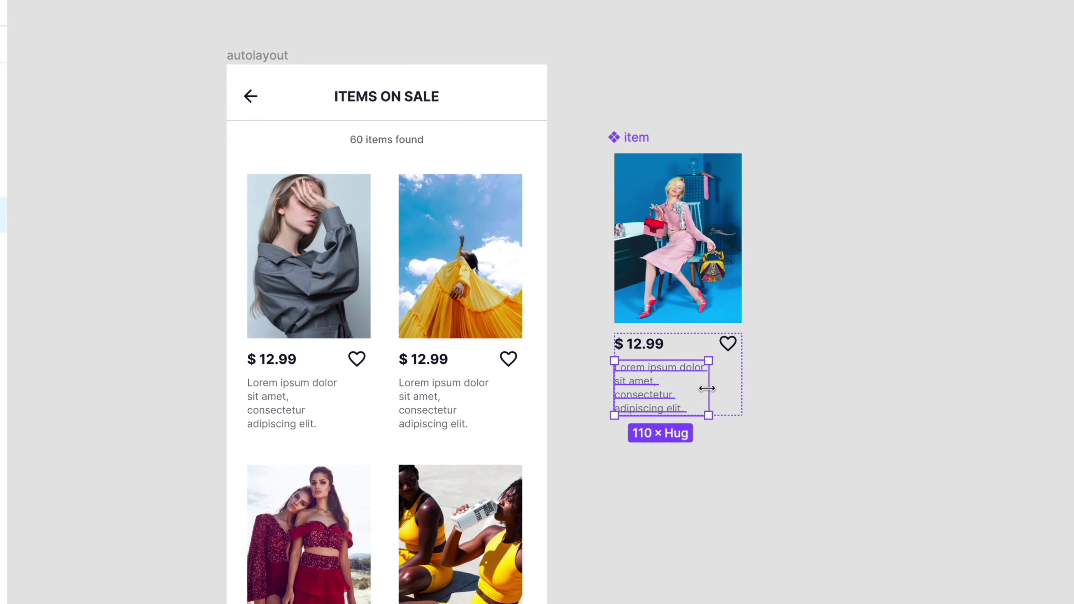
key("ctrl+z")
left_click(648, 368)
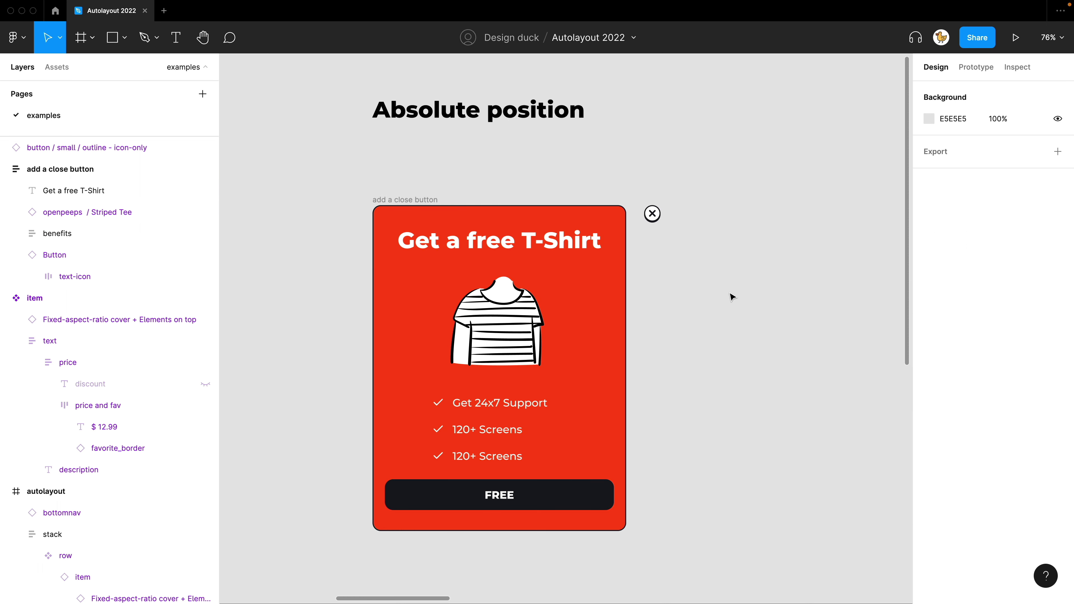
- Drag the close button from beside the offer card into the top of its auto layout
left_click(653, 217)
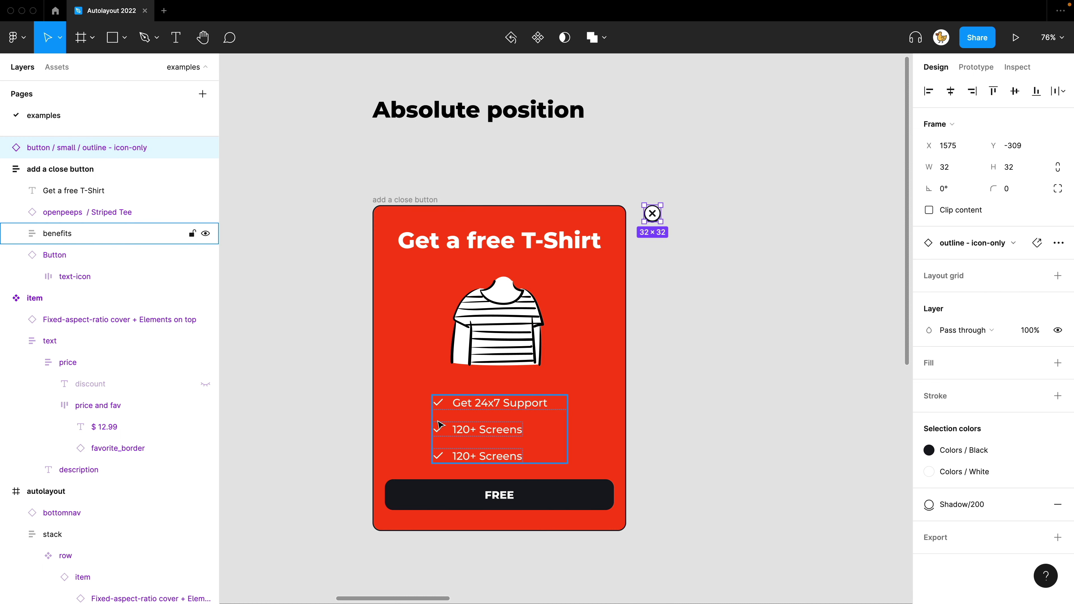
left_click(515, 397)
left_click(700, 315)
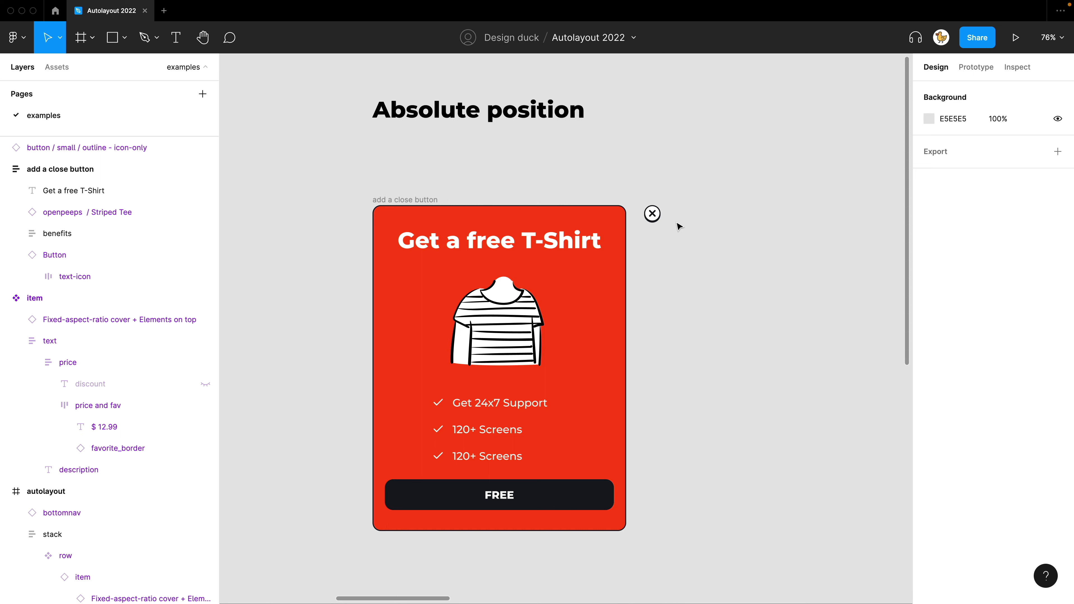
left_click_drag(659, 218, 532, 225)
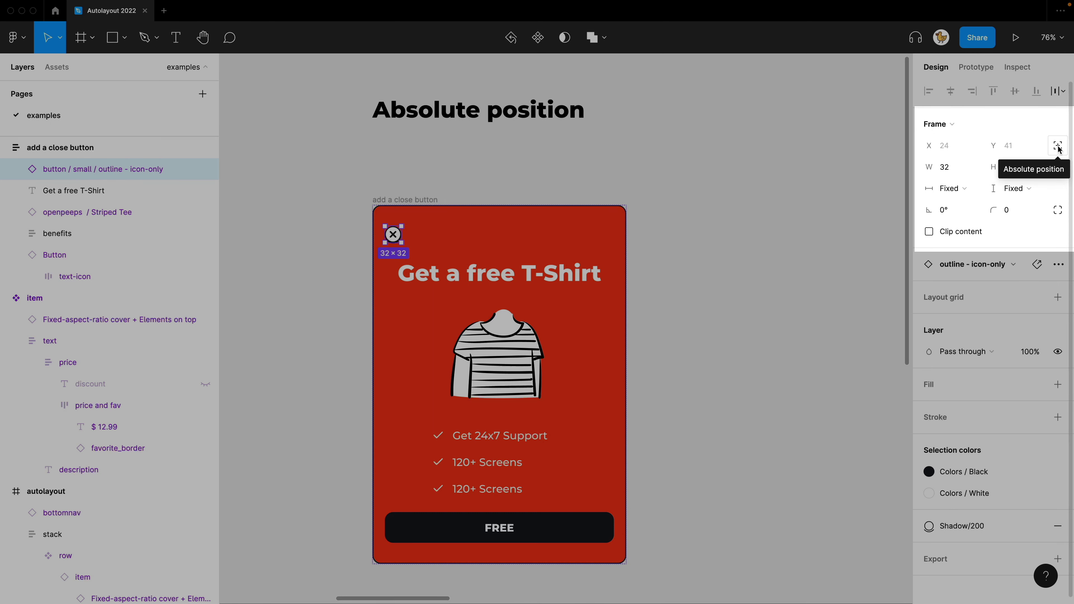
- Make the close button absolute in the card's top-right corner, then narrow the card to test
left_click(1059, 147)
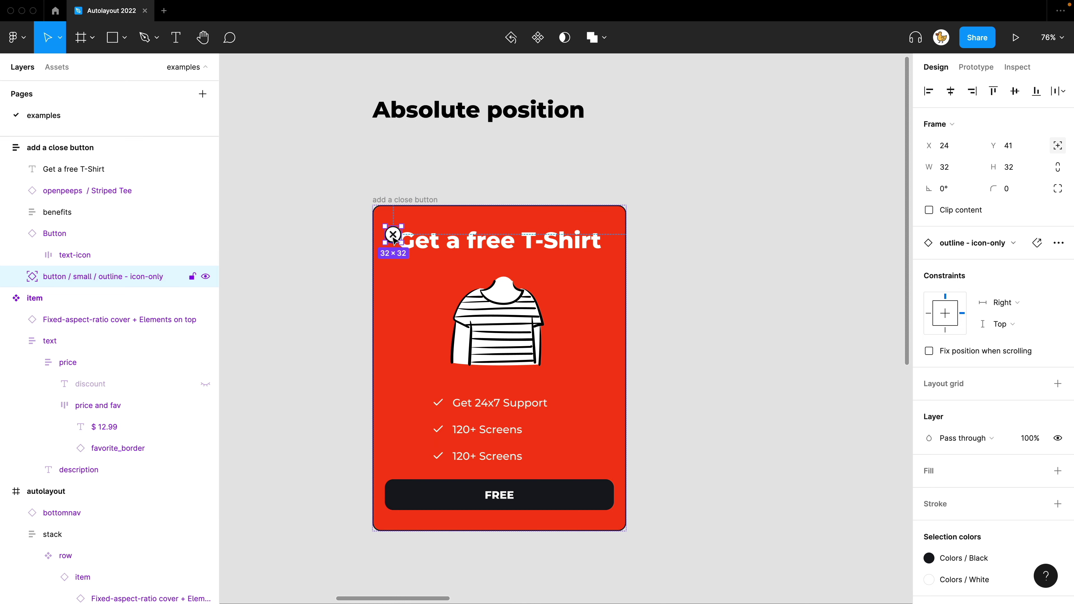
left_click_drag(397, 239, 612, 227)
left_click(676, 247)
key("ctrl+z")
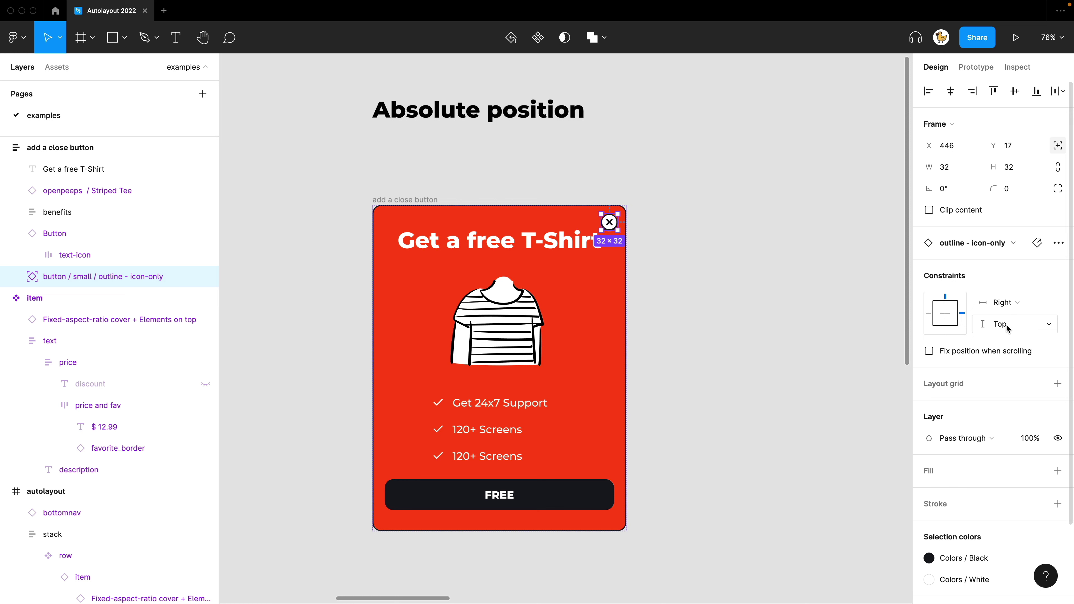
left_click(446, 167)
left_click(412, 199)
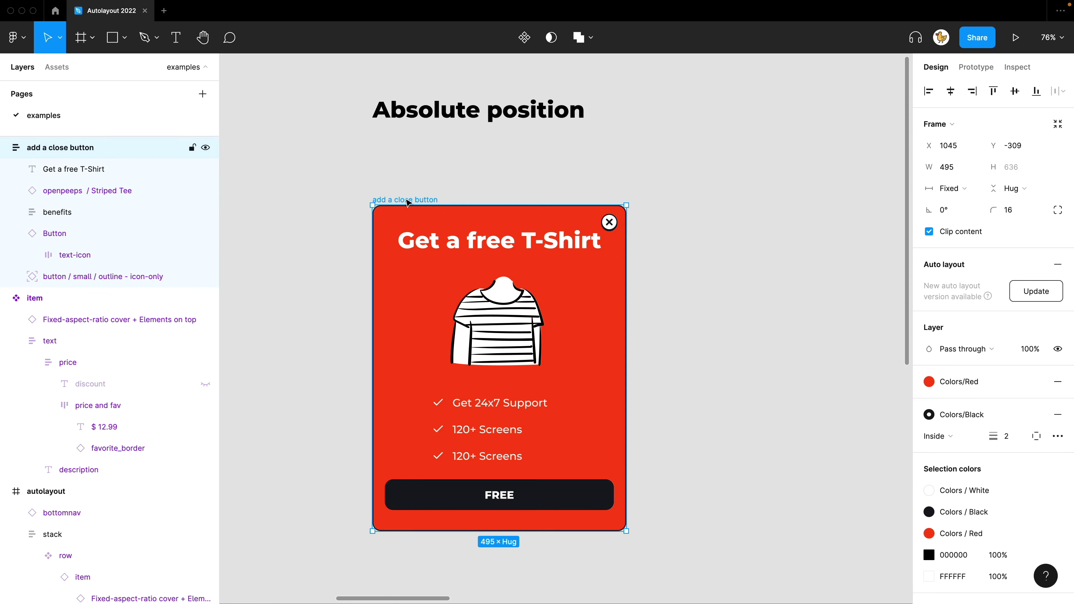
mouse_move(627, 316)
left_mouse_down()
mouse_move(568, 316)
mouse_move(704, 319)
mouse_move(568, 316)
mouse_move(654, 316)
mouse_move(621, 316)
left_mouse_up()
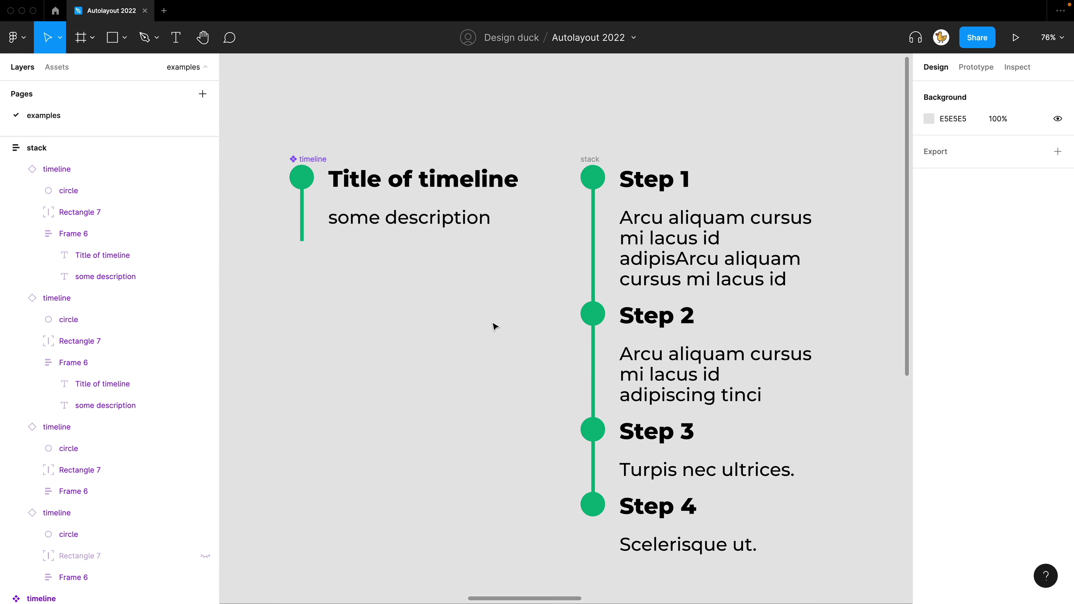
- Replace the Step 1 description with longer text pasted twice
left_click_drag(498, 307, 450, 308)
key("t")
key("Escape")
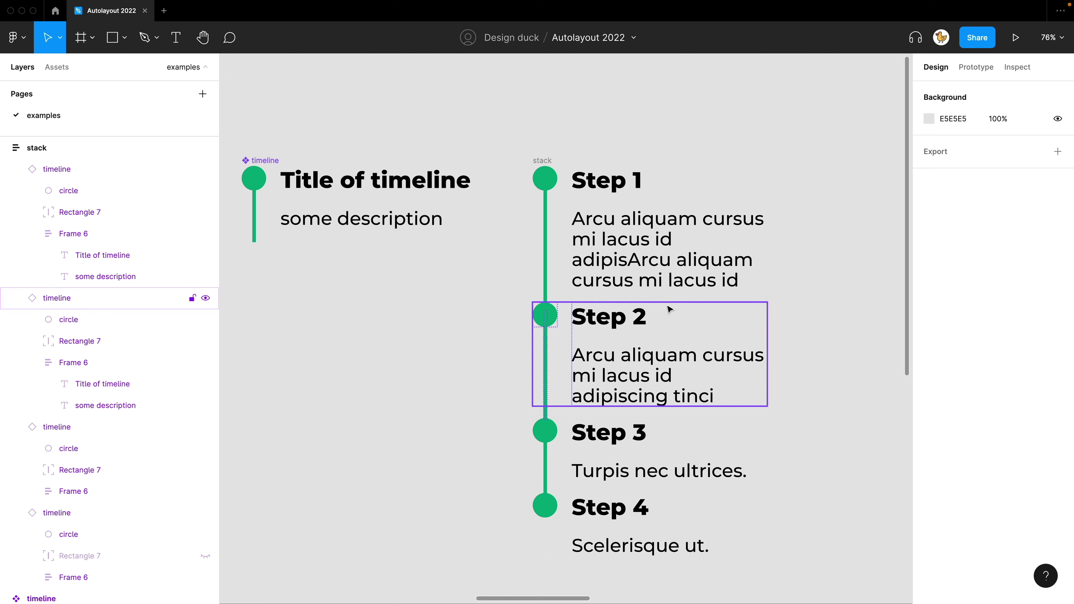
double_click(698, 272)
key("super+a")
type("adipiscing tincidunt Arcu aliquam cursus mi lacus id adipiscing tincidunt cing tincidunt")
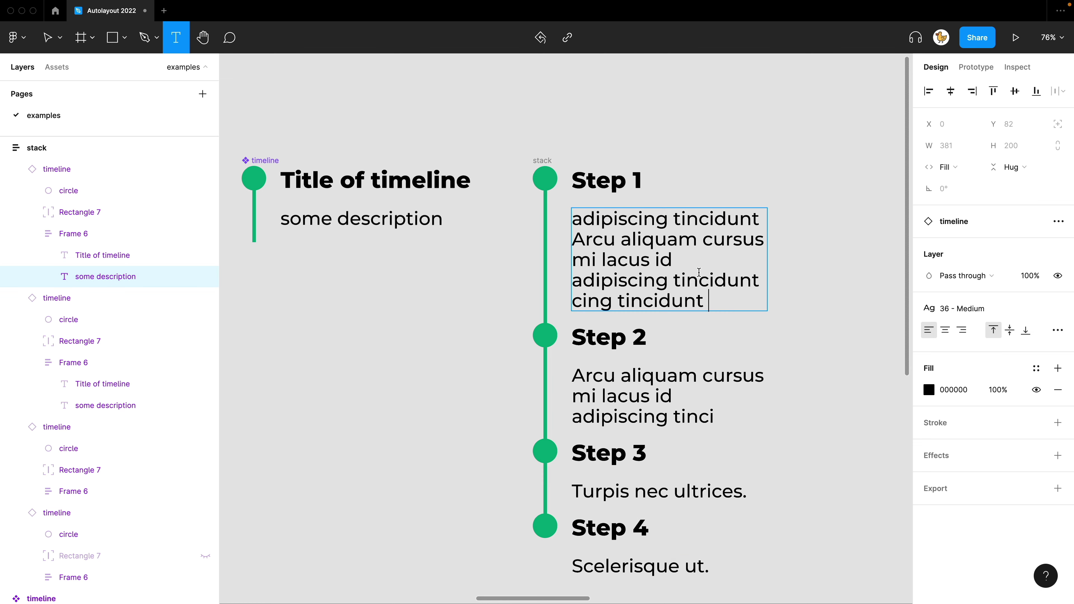
type("adipiscing tincidunt Arcu aliquam cursus mi lacus id adipiscing tincidunt cing tincidunt")
type("adipiscing tincidunt Arcu aliquam cursus mi lacus id adipiscing tincidunt cing tincidunt")
left_click(458, 379)
- Trim the excess Step 1 text and lengthen the Step 3 description
scroll(676, 296, "down", 3)
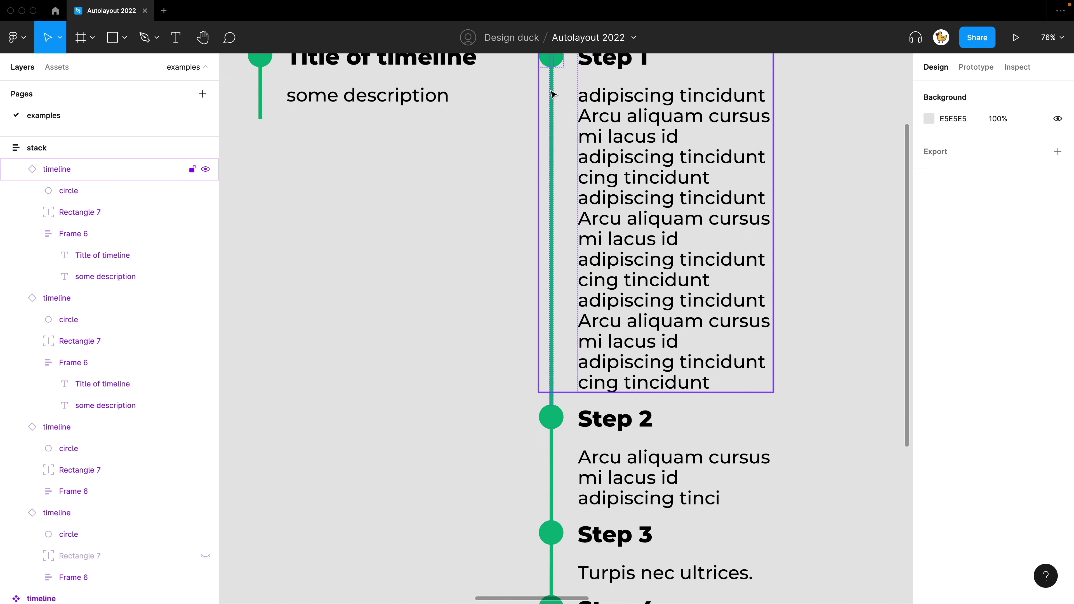
double_click(643, 363)
left_click_drag(717, 385, 602, 239)
key("BackSpace")
left_click(516, 309)
double_click(618, 428)
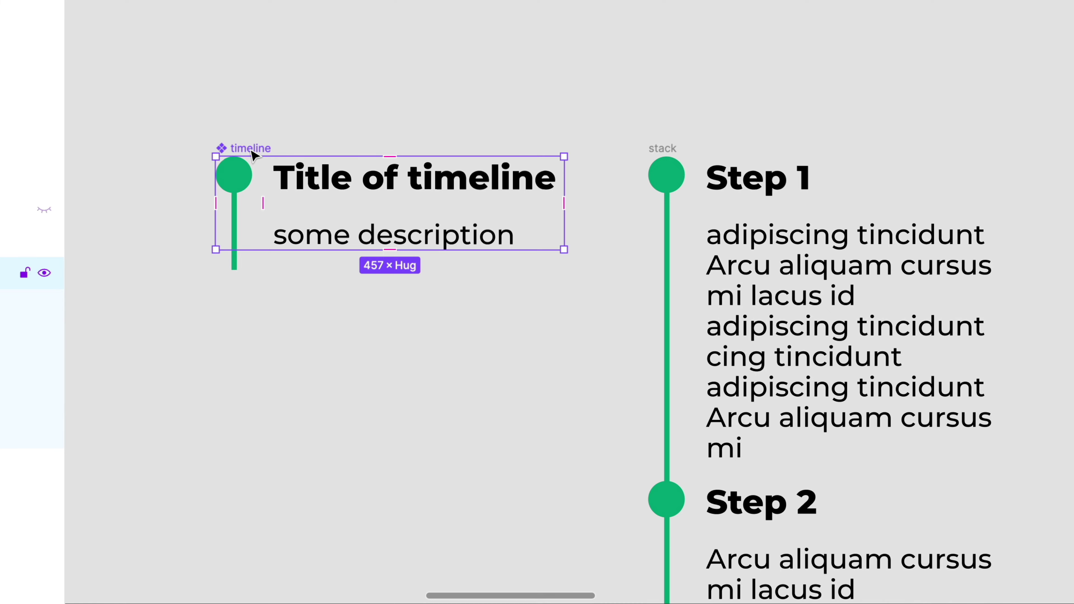
left_click(236, 218)
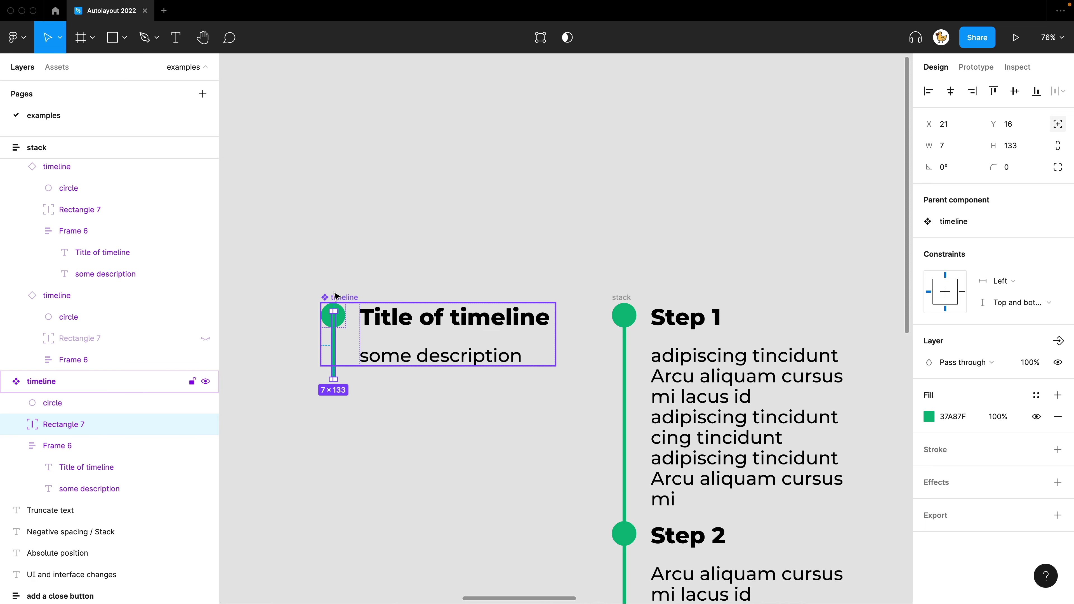
key("Escape")
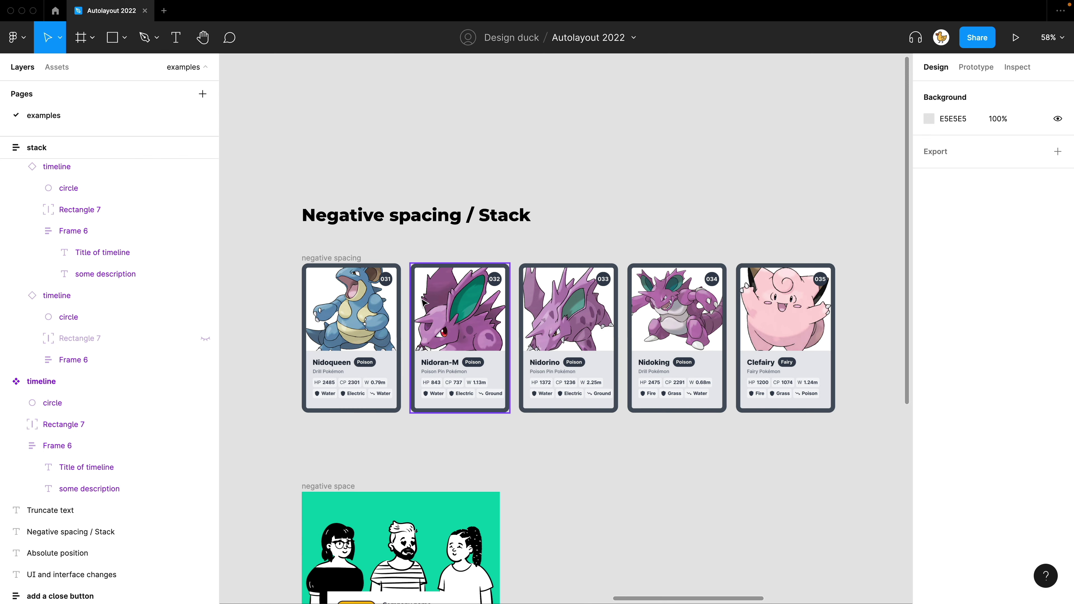
- Take the Pokémon card row's gap from 0 down to -150 so the cards overlap
left_click(329, 259)
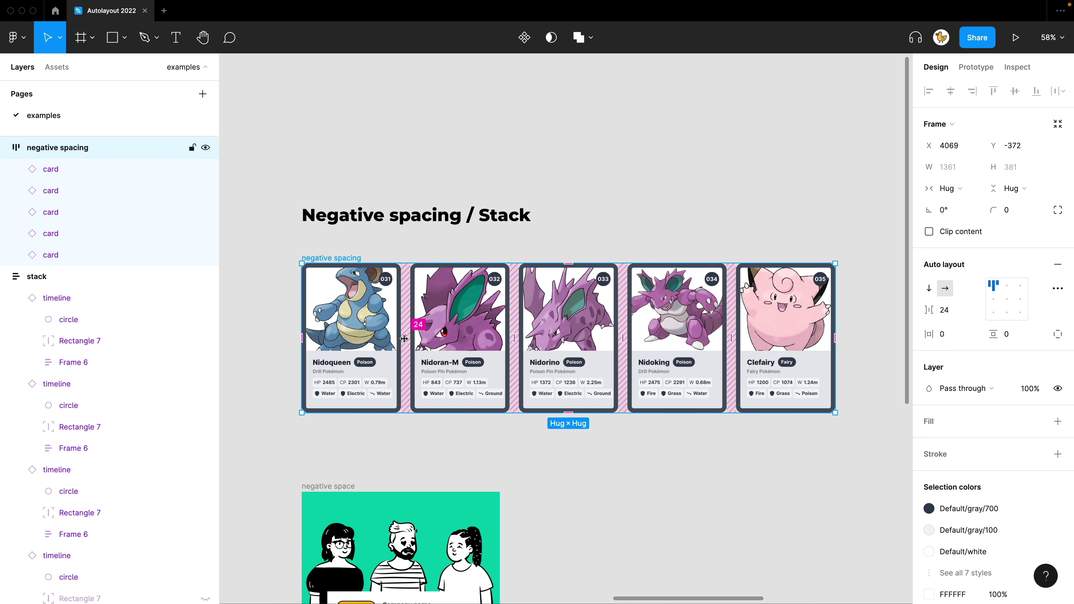
left_click(951, 312)
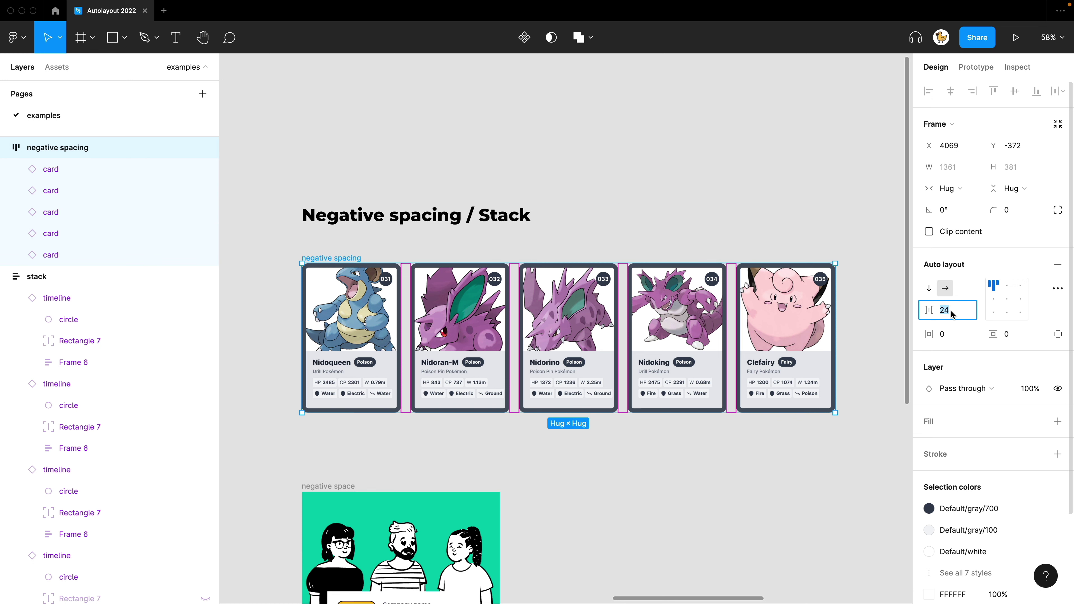
type("0")
key("Return")
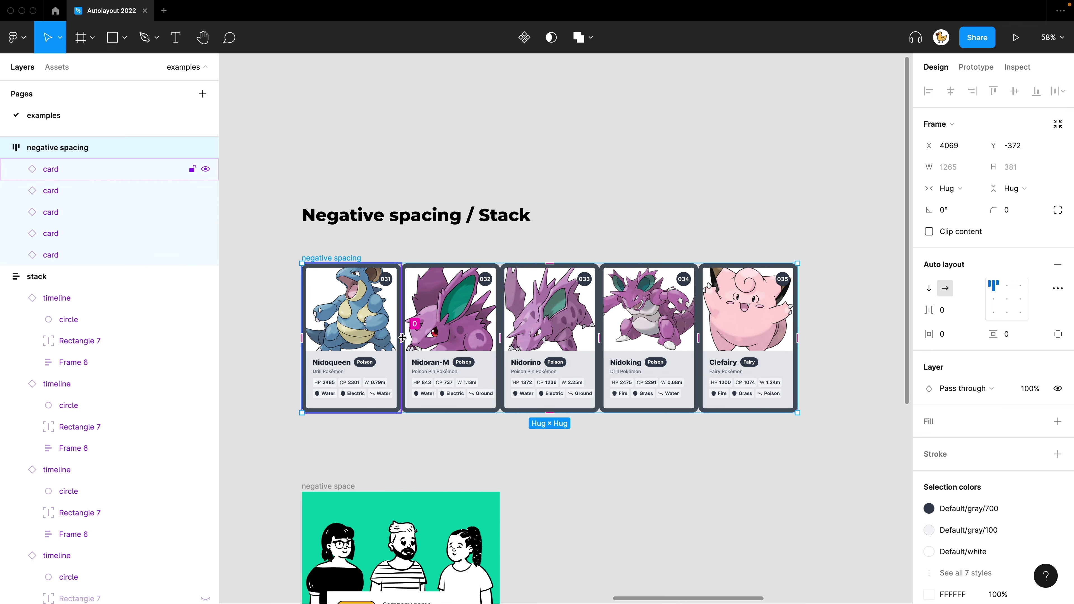
left_click_drag(402, 337, 368, 342)
left_click(950, 311)
type("-150")
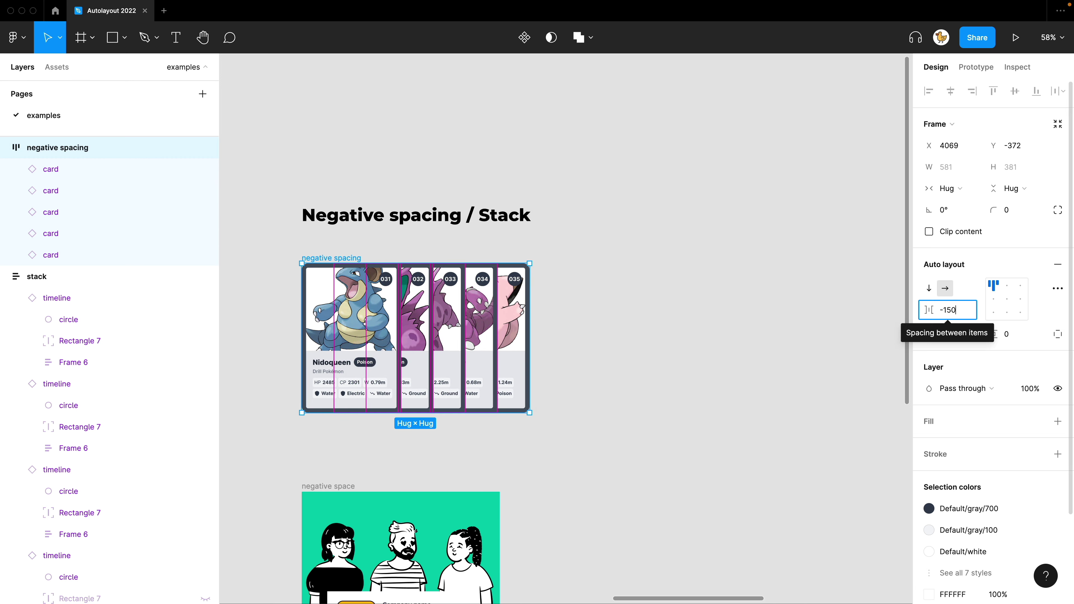
key("Return")
left_click(663, 350)
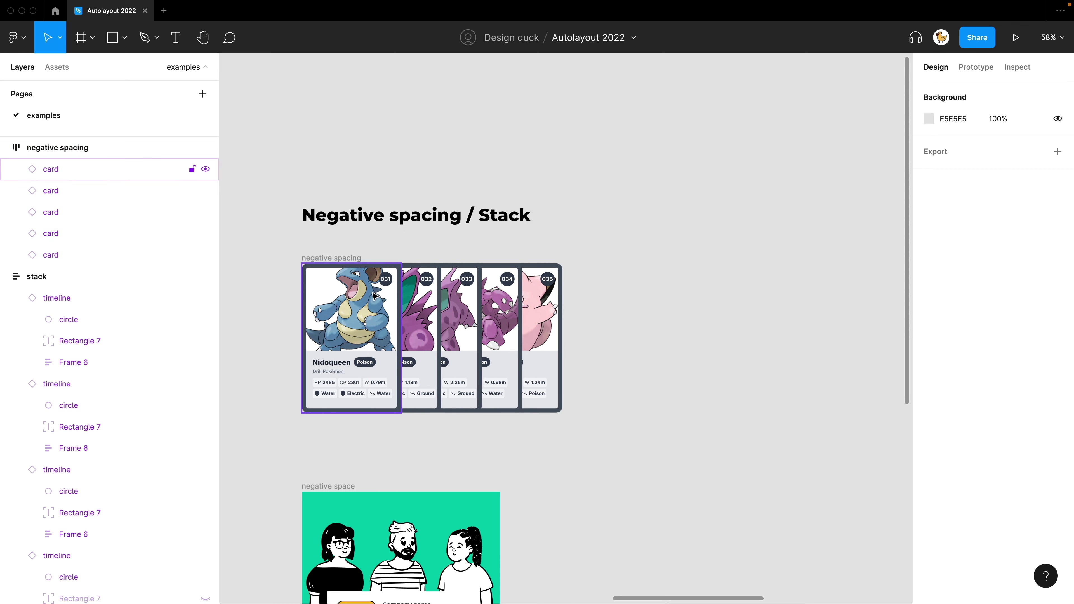
left_click(330, 359)
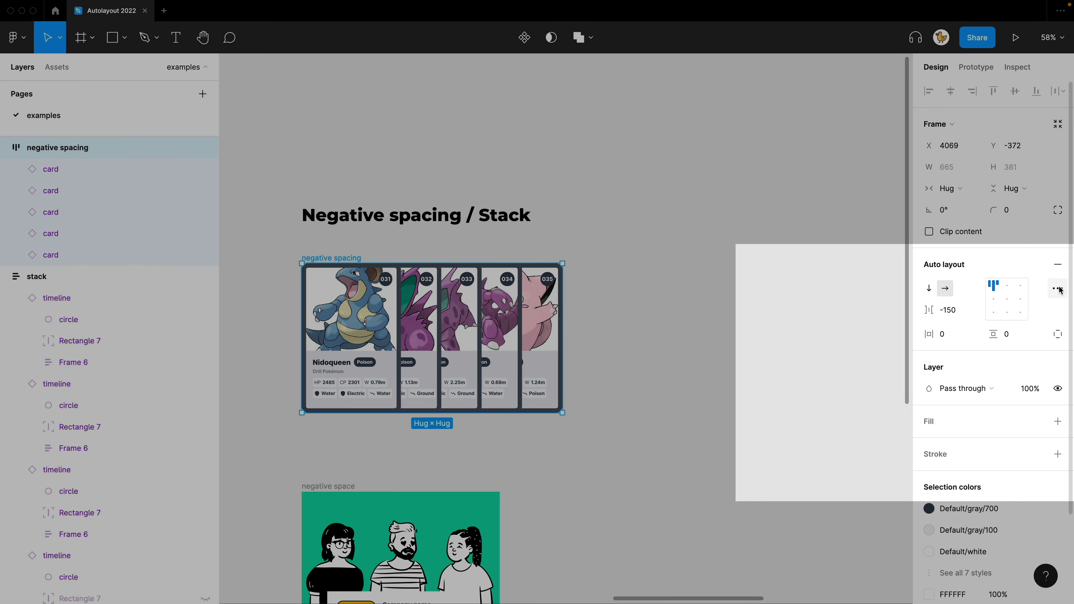
- Compare First on top and Last on top canvas stacking, leaving the card row on Last on top
left_click(1057, 288)
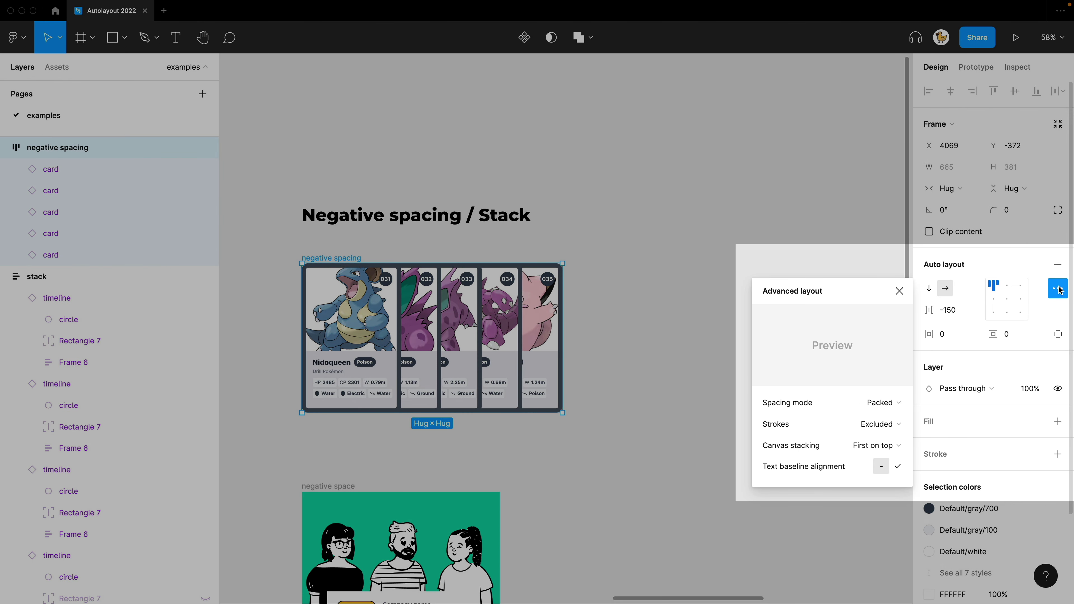
left_click(879, 449)
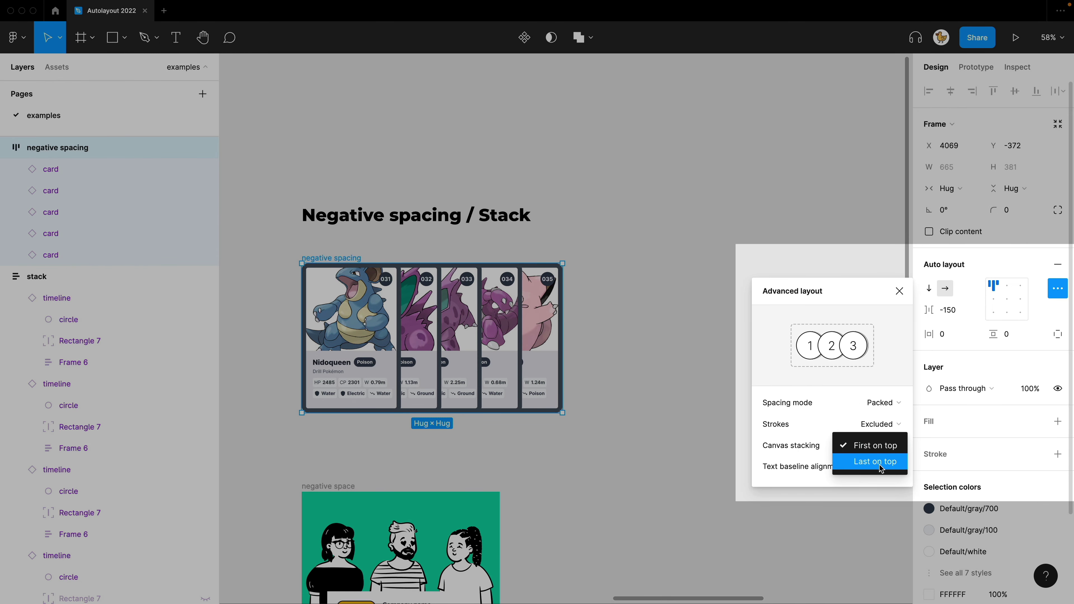
left_click(881, 462)
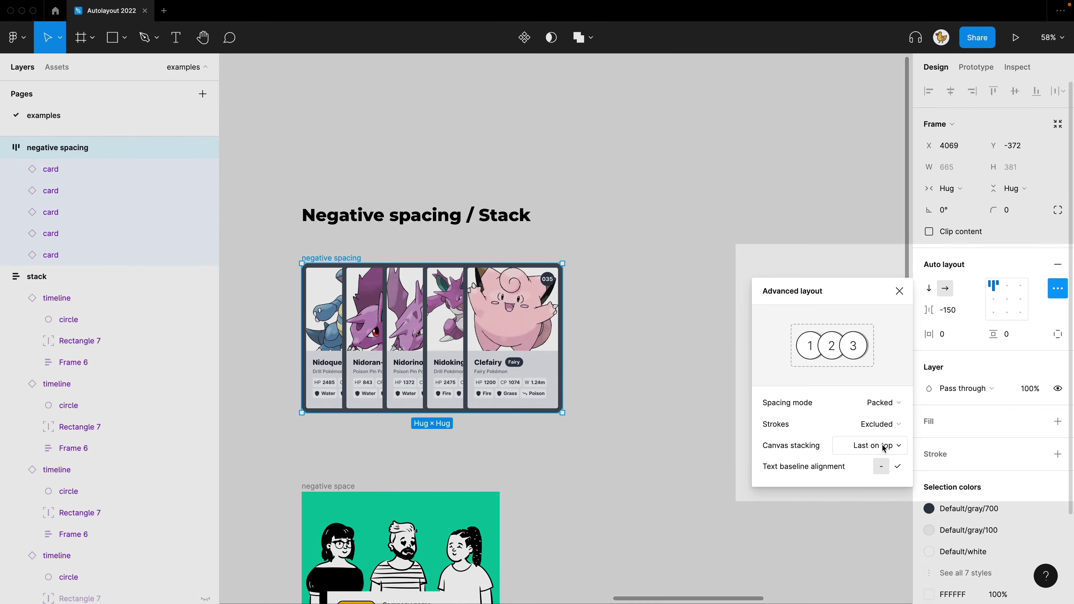
left_click(882, 445)
left_click(877, 424)
left_click(884, 450)
left_click(883, 459)
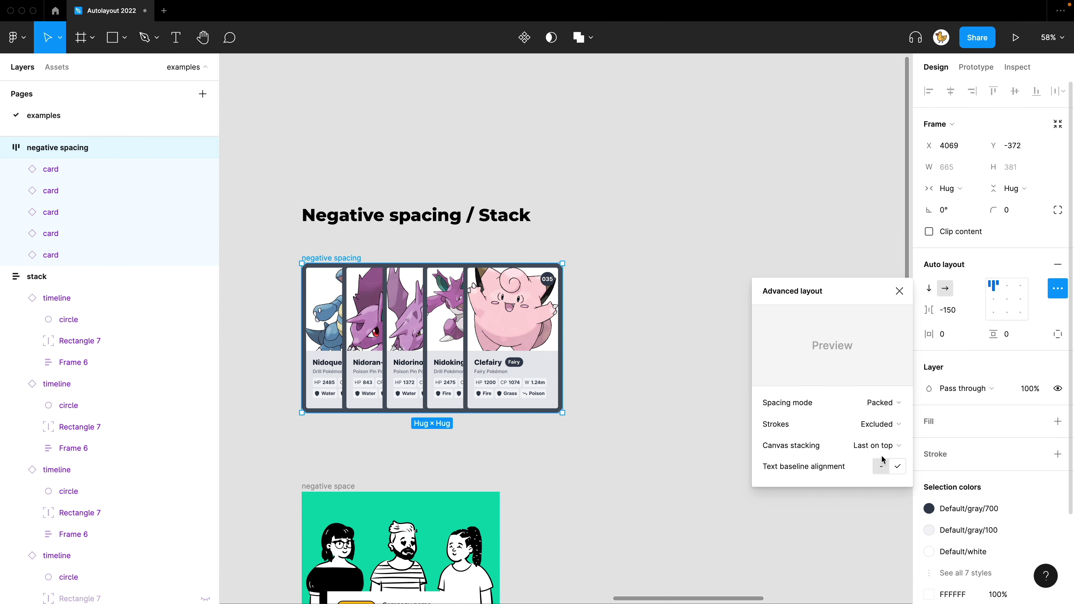
left_click(667, 261)
scroll(667, 261, "down", 8)
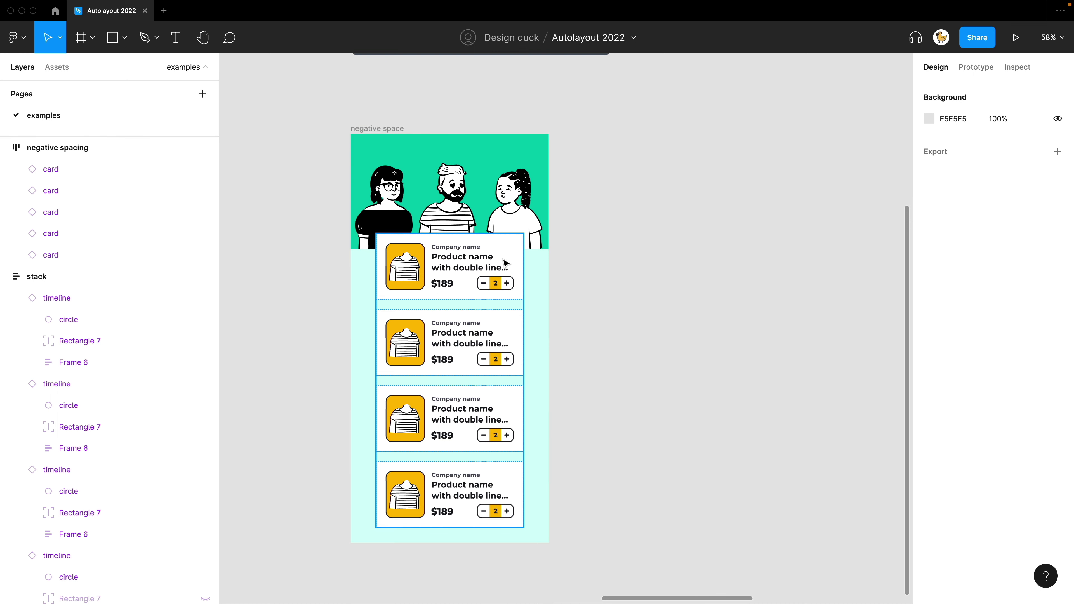
- Add vertical auto layout to the negative space frame with Shift+A
left_click(376, 129)
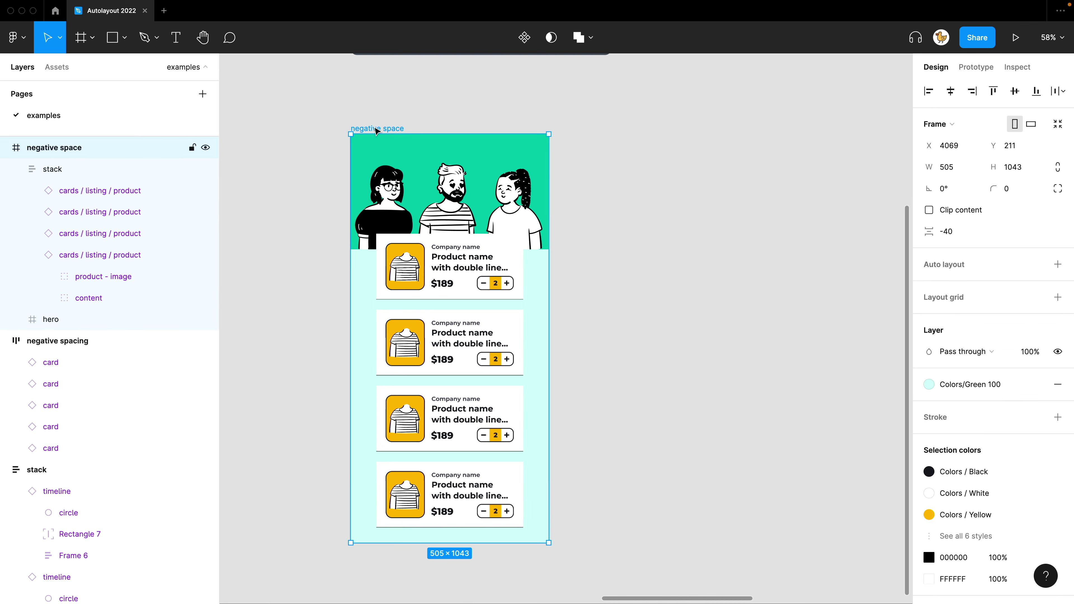
key("shift+a")
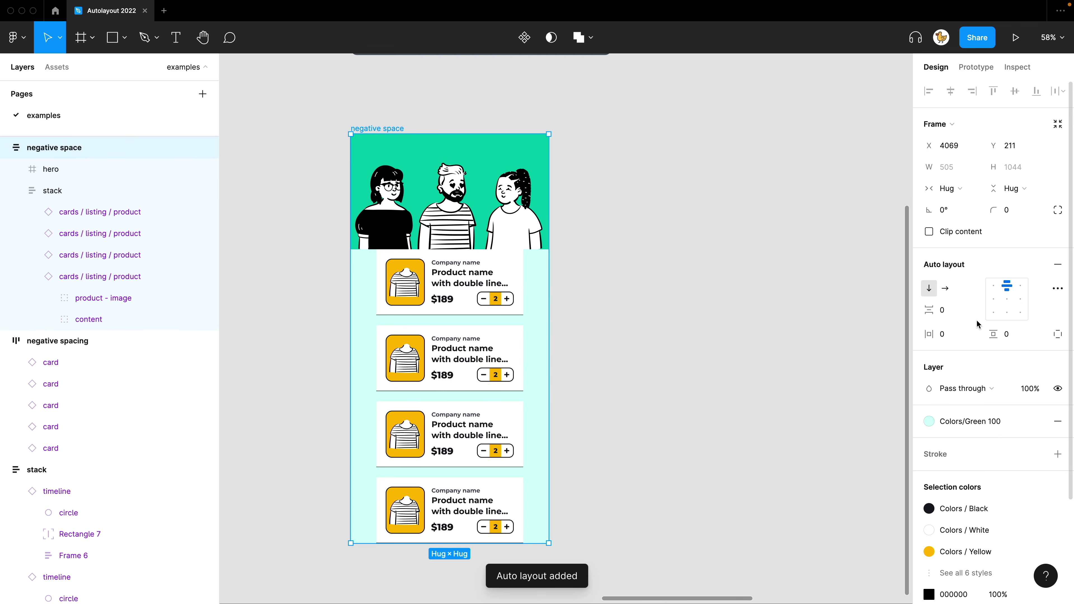
left_click(945, 310)
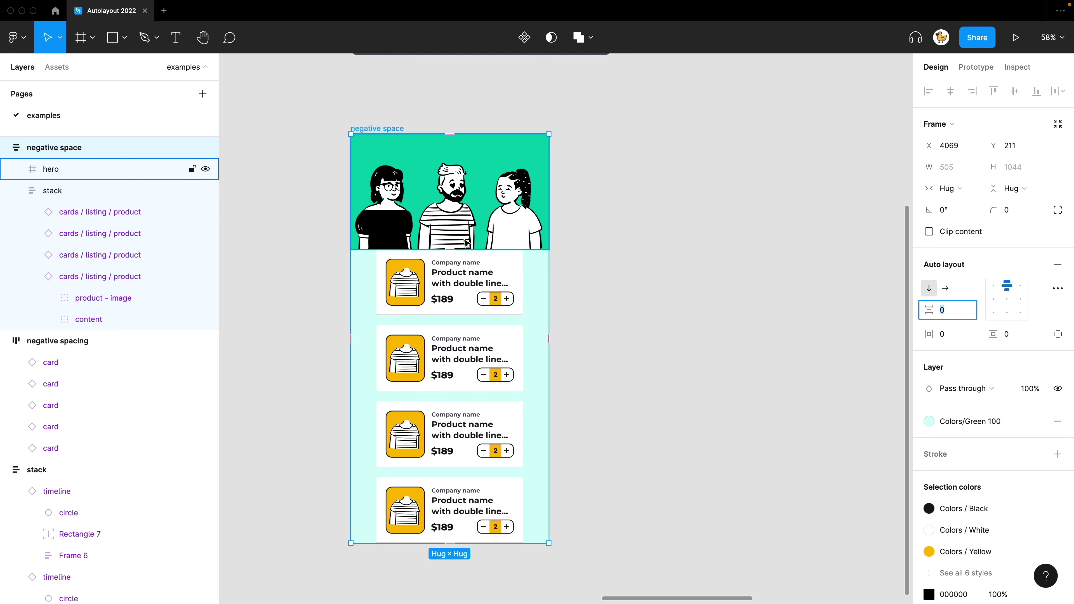
left_click(604, 297)
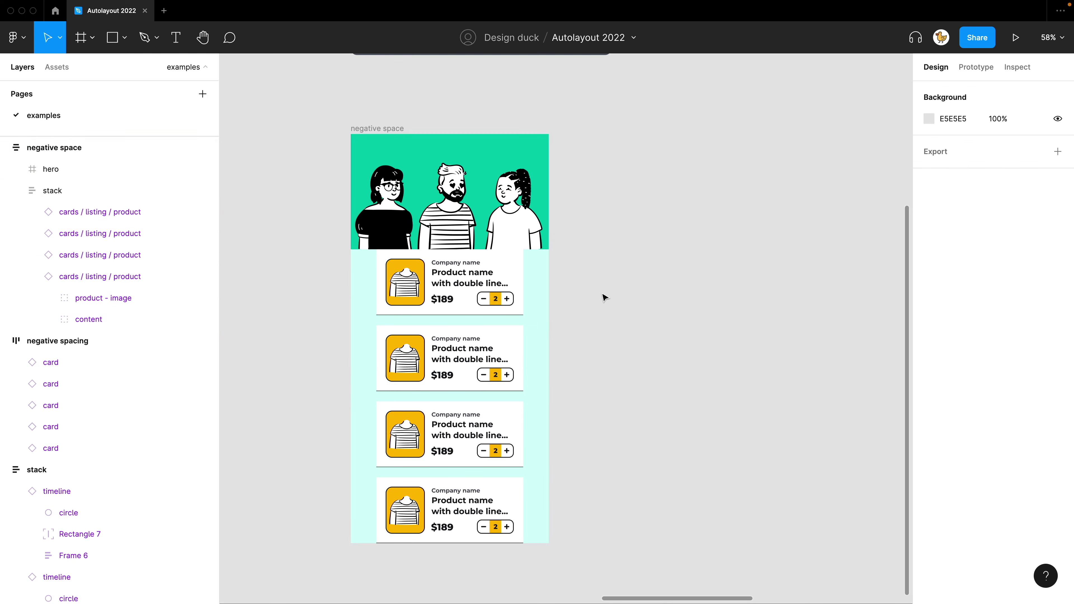
left_click(381, 134)
left_click(956, 309)
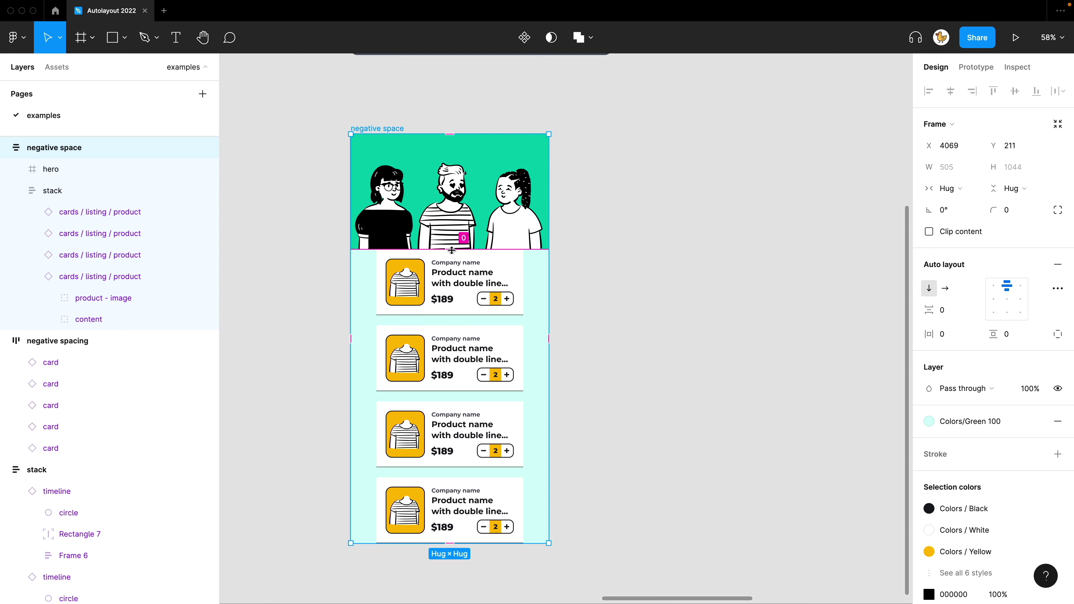
- Pull the product cards up over the hero illustration with a -36 gap
left_click_drag(451, 249, 452, 234)
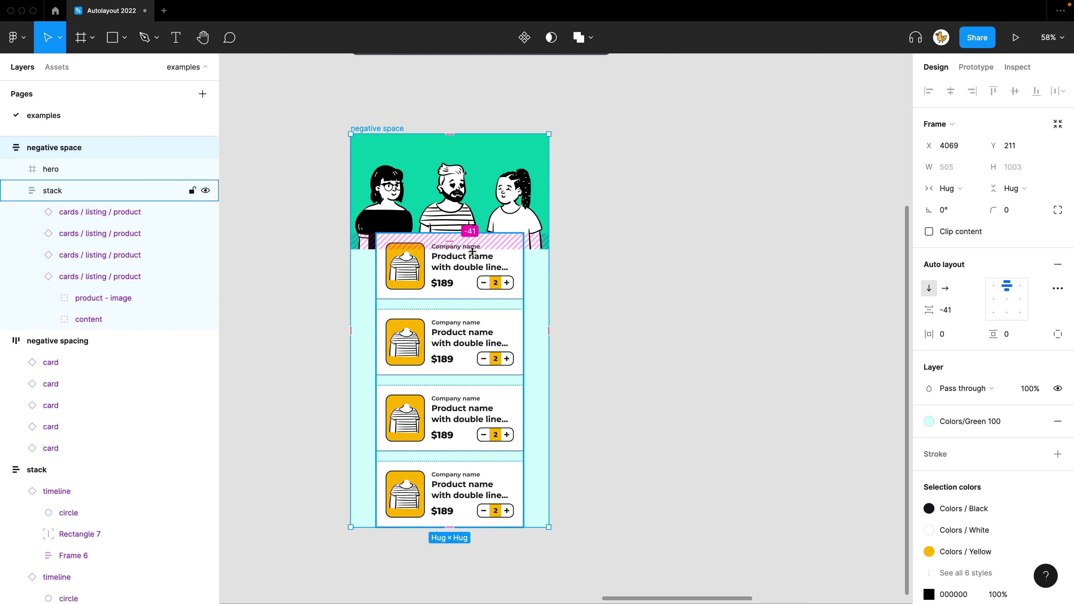
left_click(958, 307)
type("-36")
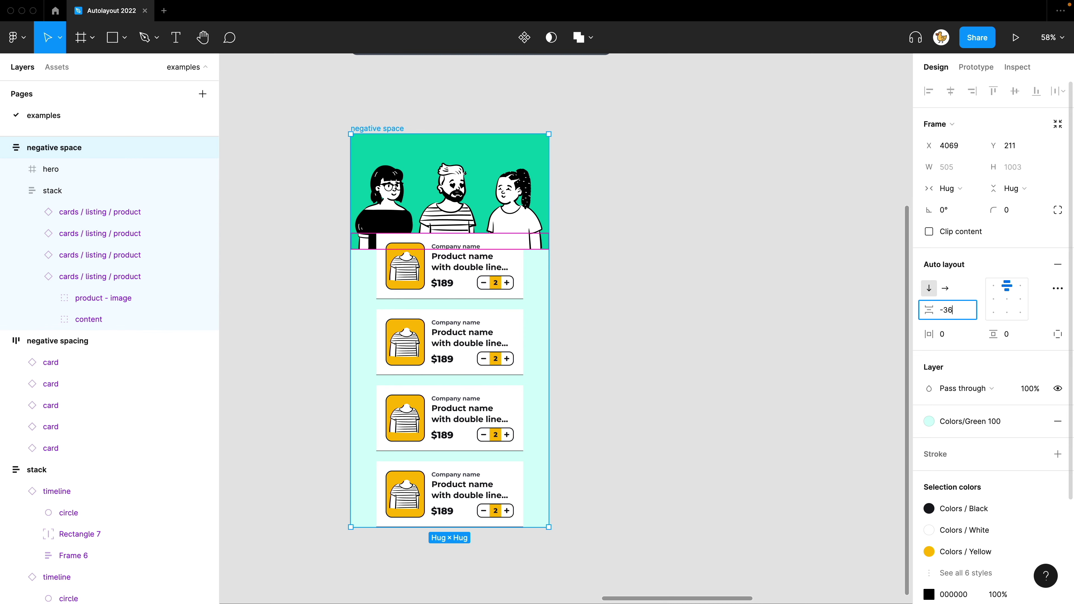
left_click(829, 379)
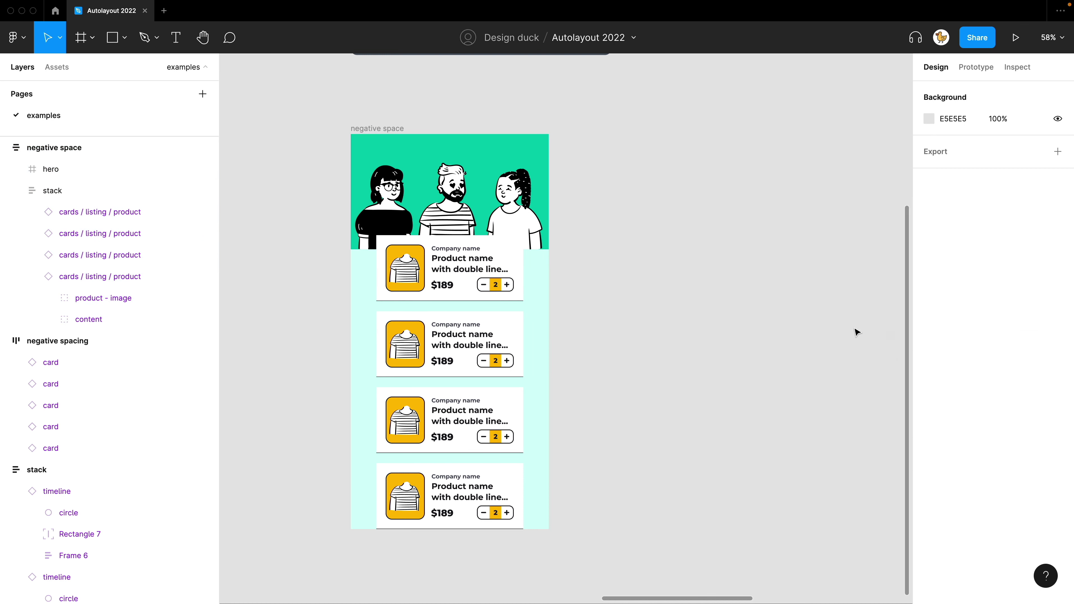
left_click(363, 133)
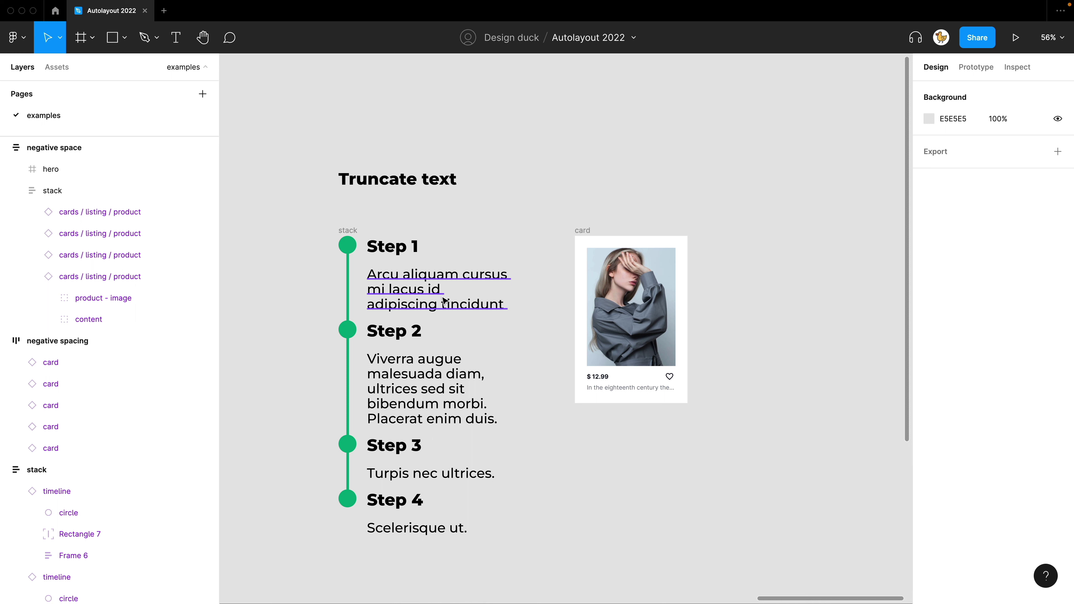
- Apply Truncate text to the four timeline step descriptions
left_click(443, 300, "super")
left_click(444, 398, "shift+super")
left_click(446, 479, "shift+super")
left_click(449, 534, "shift+super")
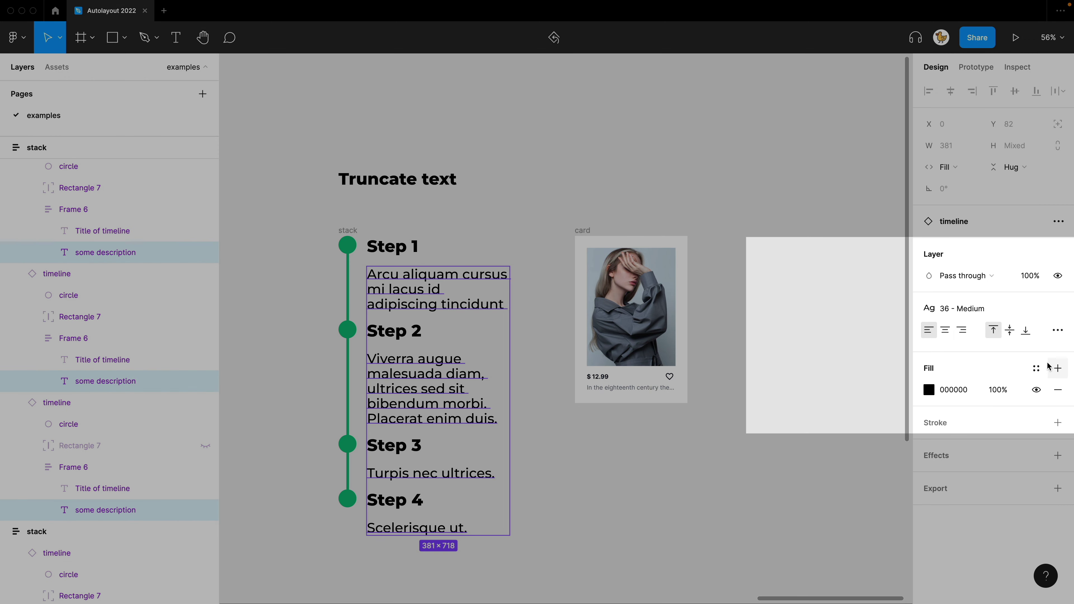
left_click(1058, 330)
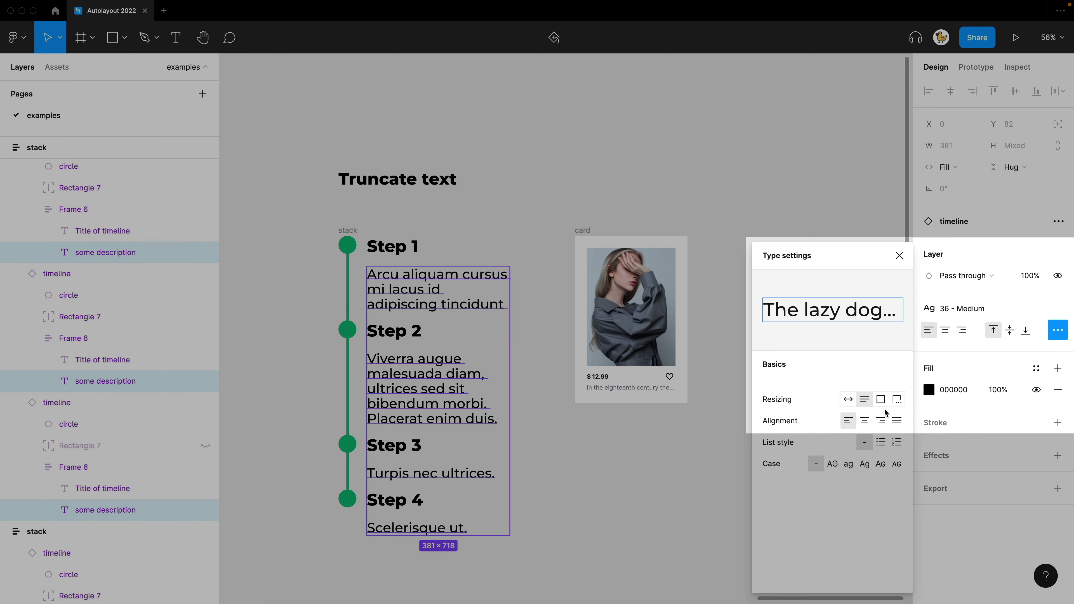
left_click(898, 405)
left_click(532, 482)
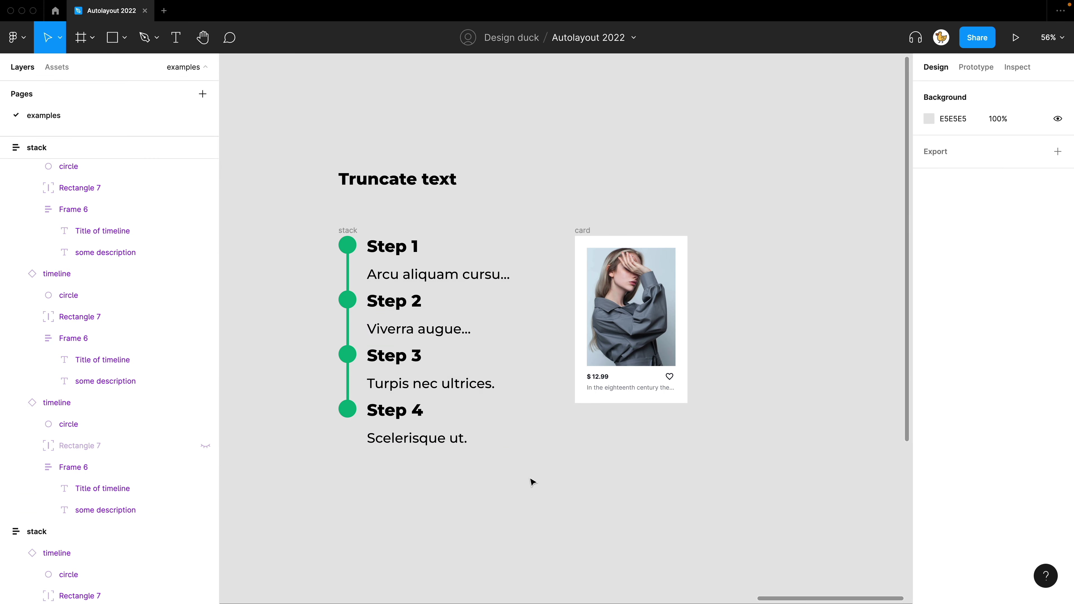
- Resize the timeline stack frame to 452 wide to test the truncation
left_click(356, 244)
mouse_move(509, 337)
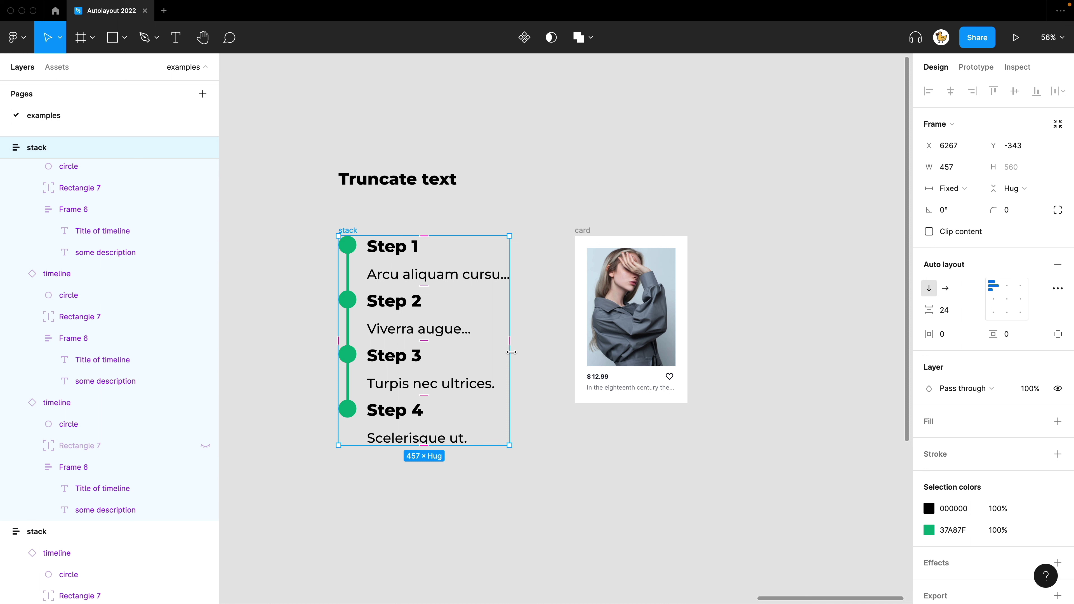
mouse_move(512, 352)
left_mouse_down()
mouse_move(588, 356)
mouse_move(454, 356)
mouse_move(551, 362)
mouse_move(480, 359)
mouse_move(504, 359)
left_mouse_up()
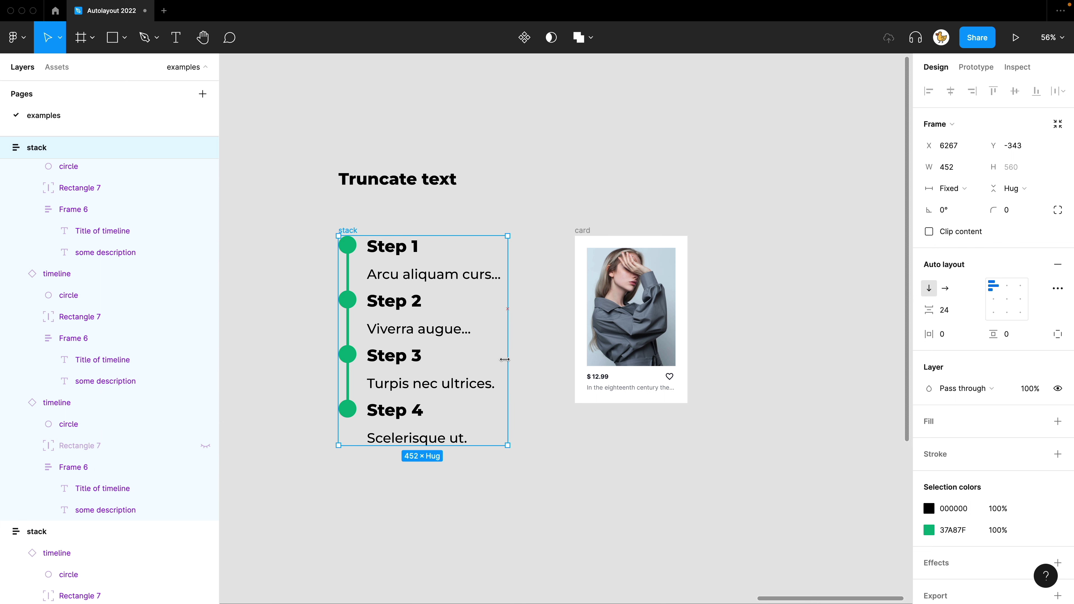
- Widen the product card, then bring it back to 349 px wide
left_click(592, 432)
scroll(534, 458, "right", 5)
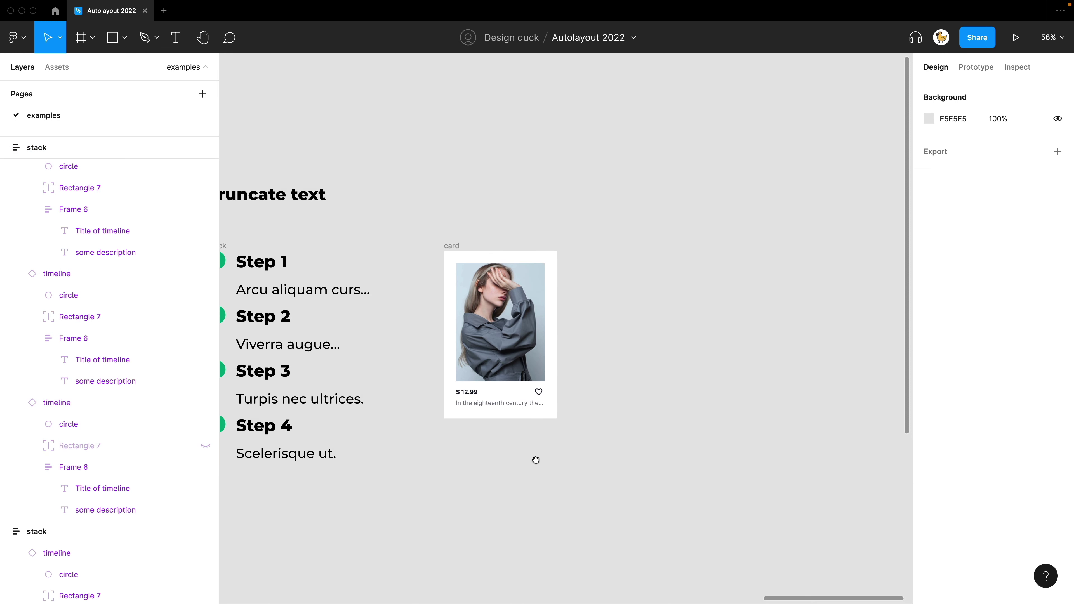
left_click(452, 253)
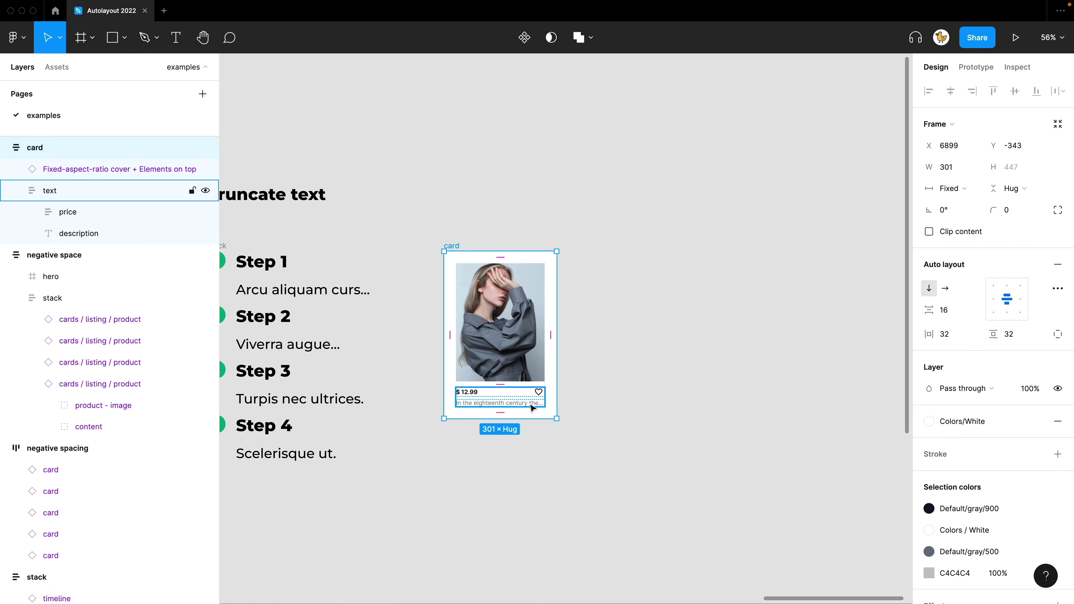
left_click(618, 359)
left_click(464, 251)
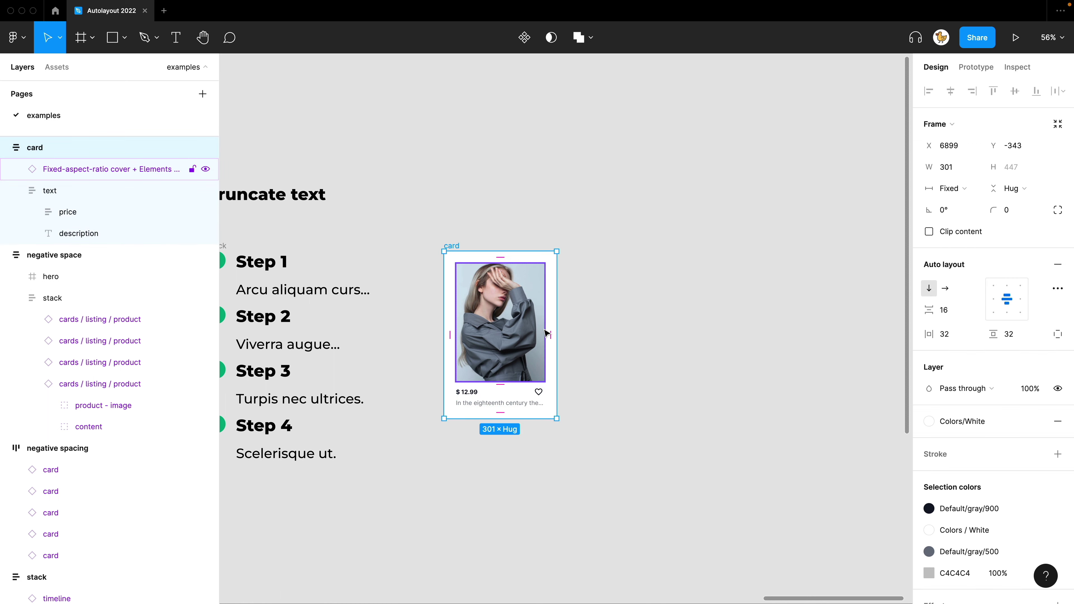
left_click_drag(558, 326, 698, 351)
scroll(688, 297, "down", 5)
scroll(688, 296, "right", 2)
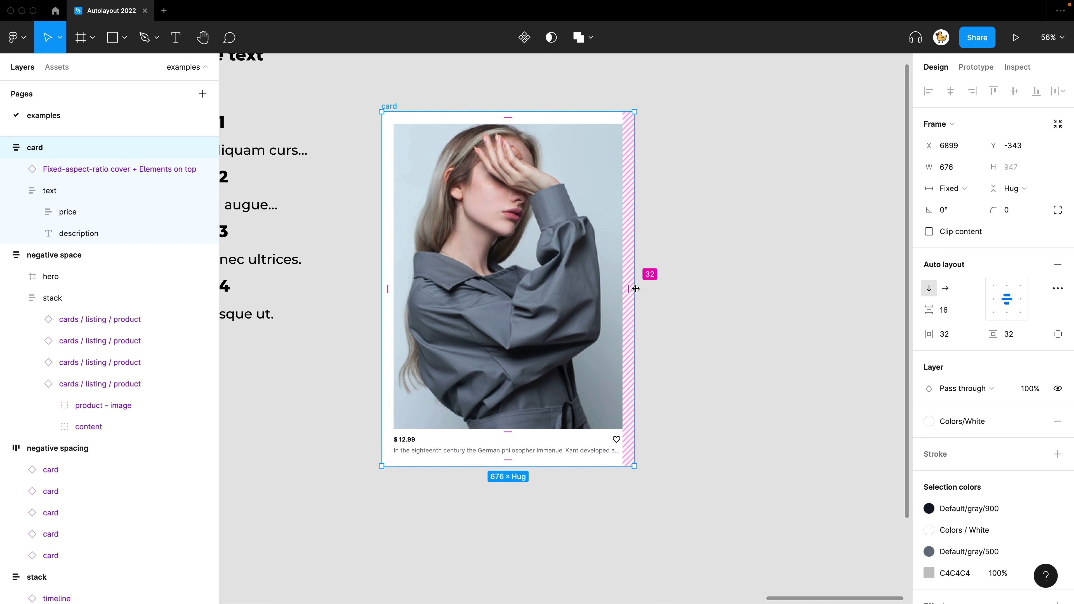
left_click_drag(635, 288, 699, 299)
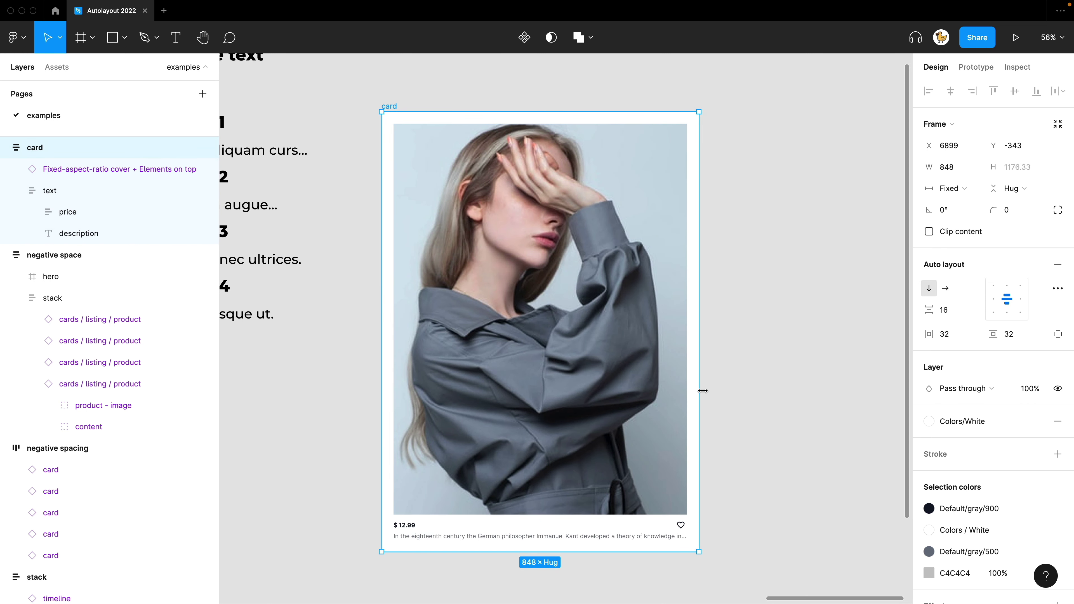
left_click_drag(702, 391, 512, 313)
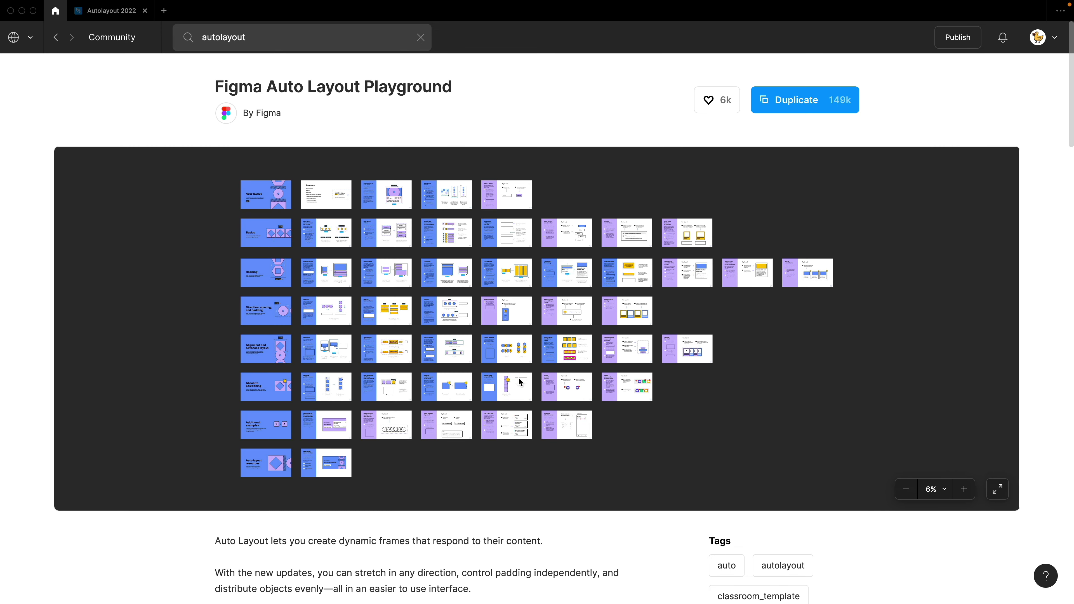
- Open the Auto Layout Playground file and page past Basics, children and nested-frame slides to the nav bar
left_click(520, 382)
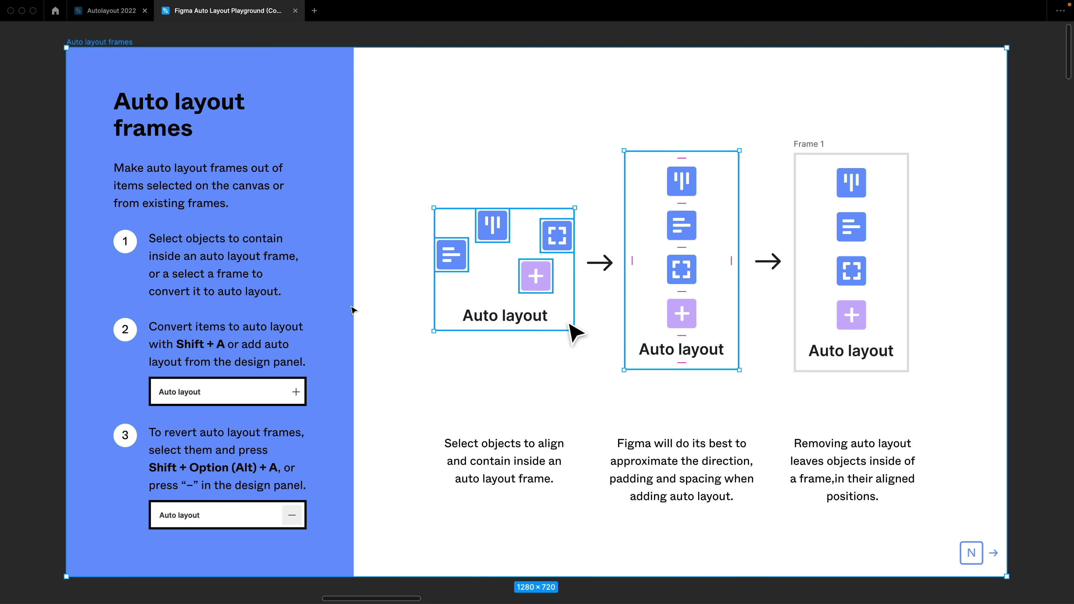
key("n")
key("n")
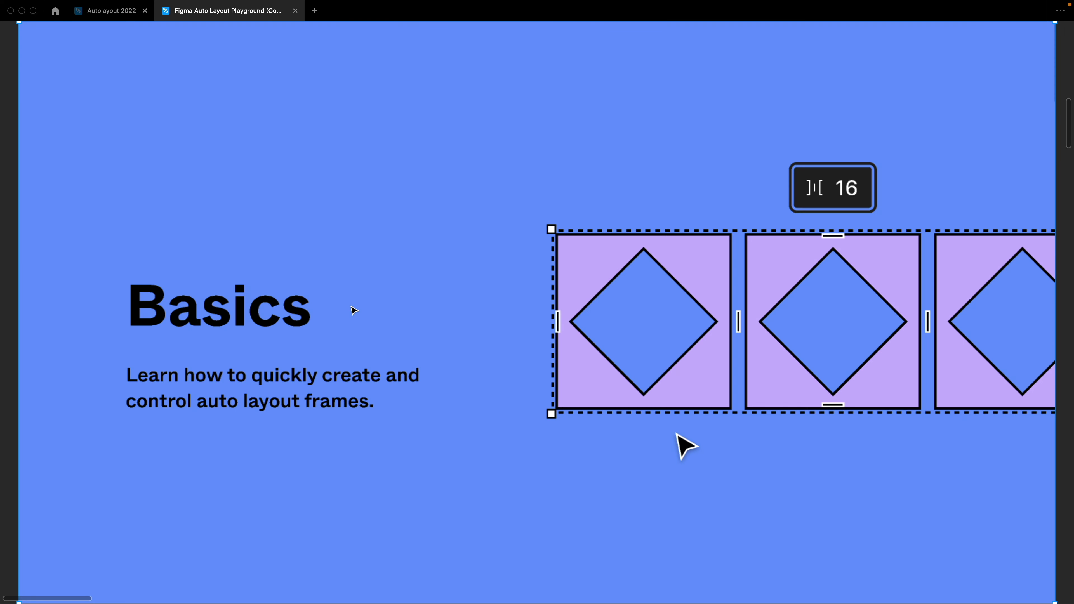
key("n")
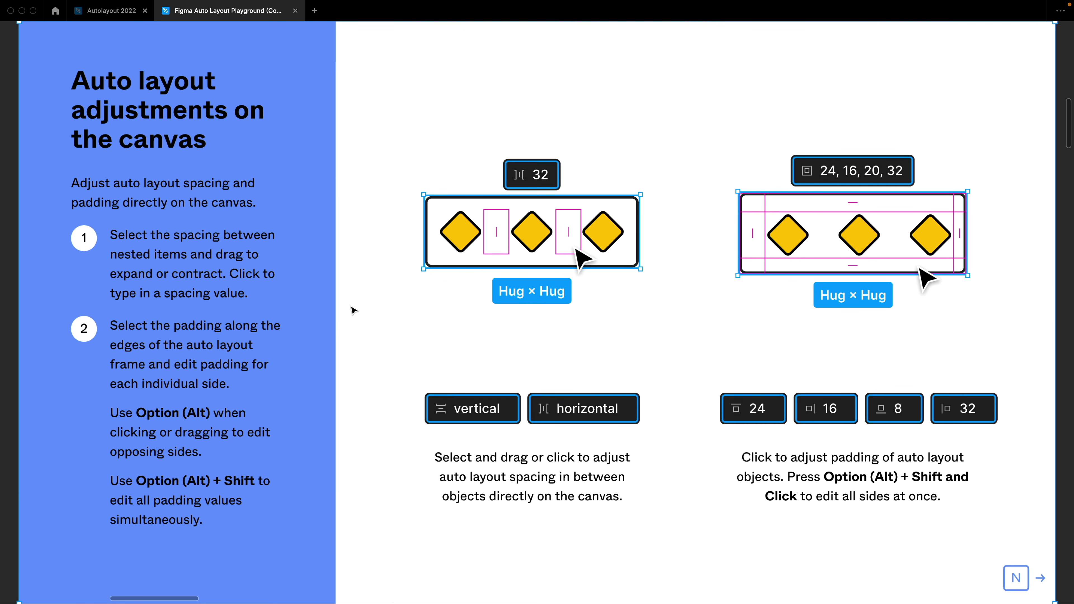
key("n")
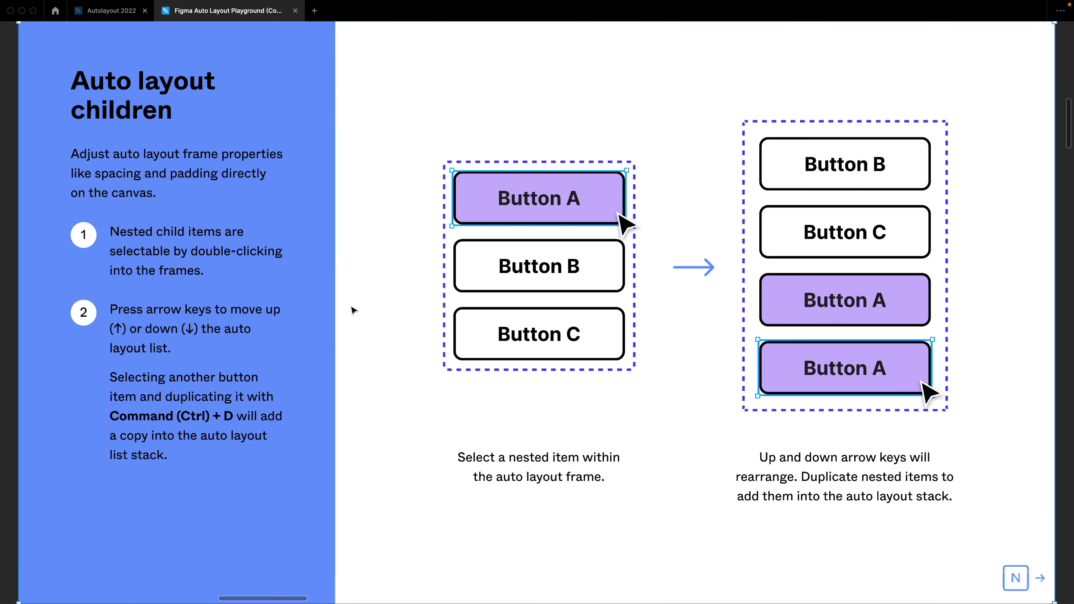
key("n")
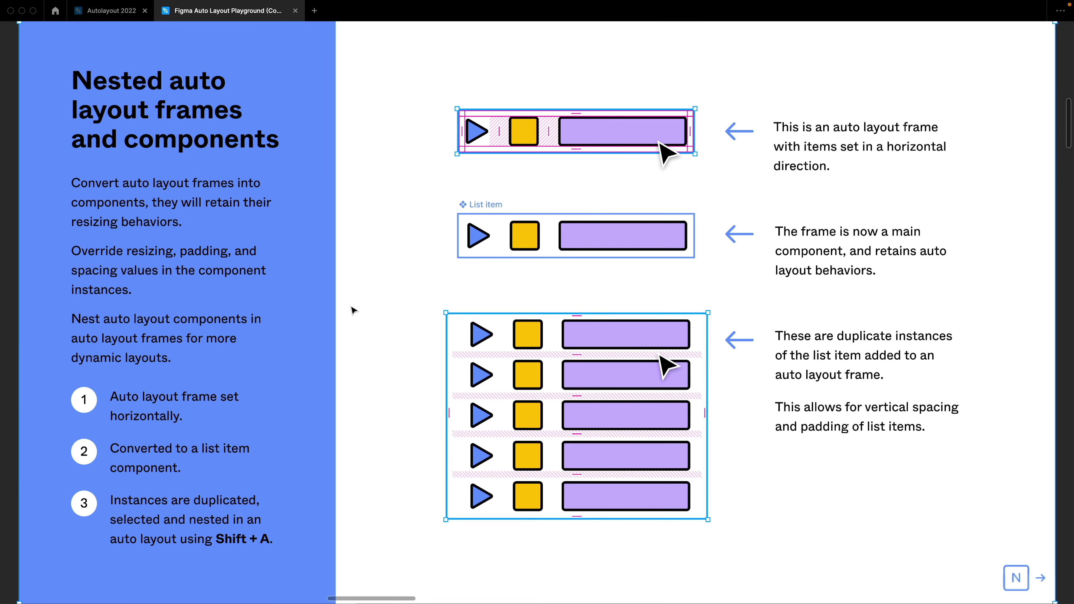
key("n")
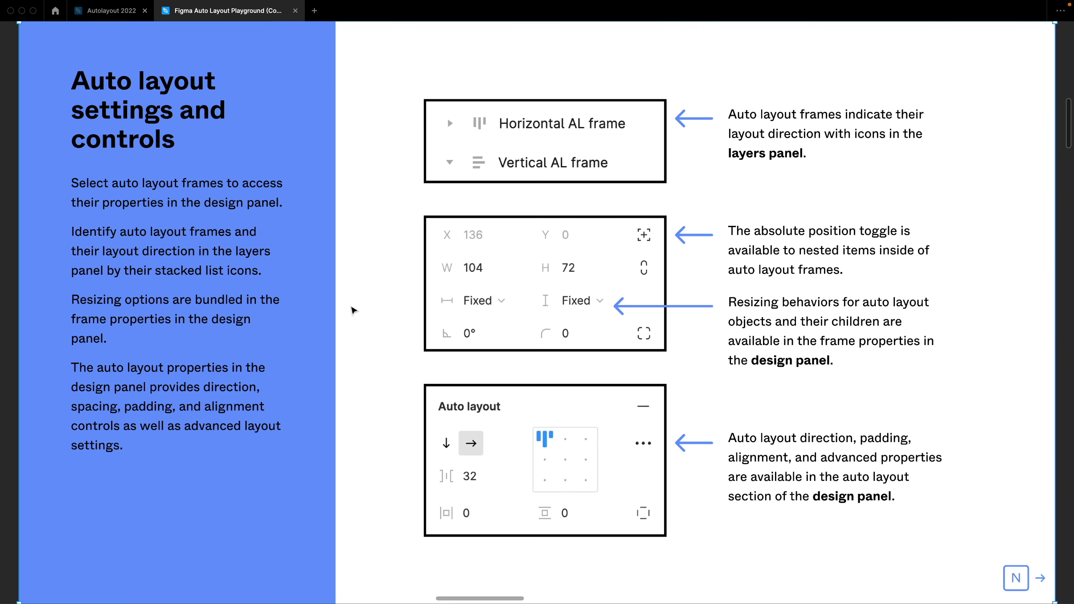
key("n")
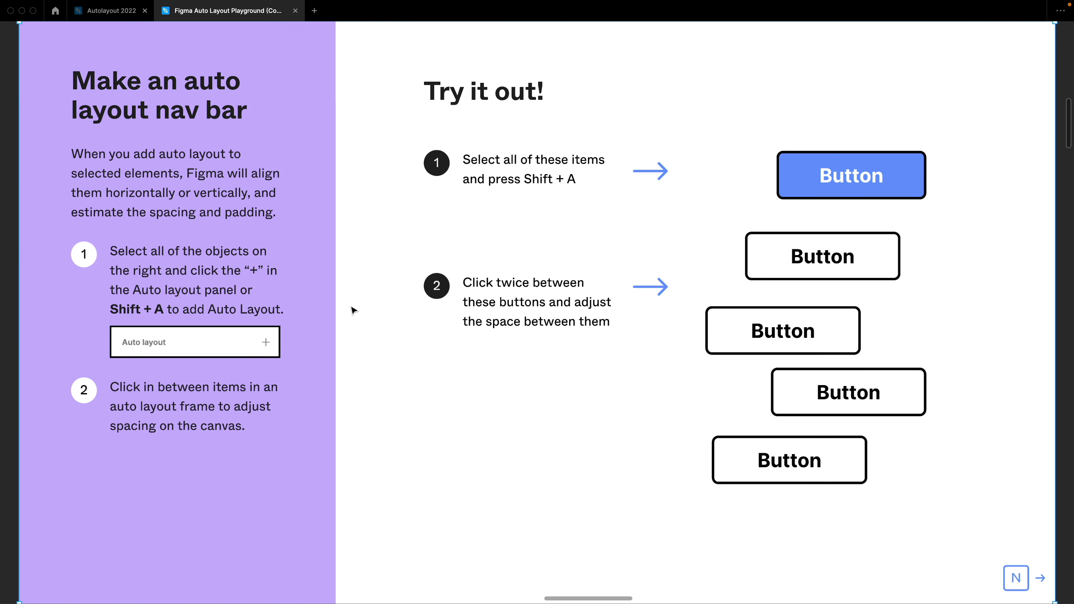